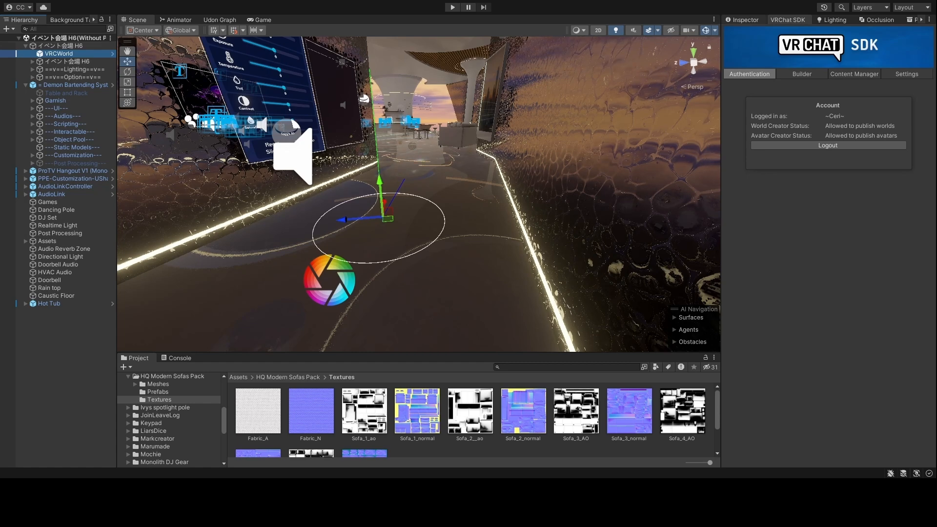
- Review VRCWorld's scene descriptor, blueprint ID and Udon settings (jumpImpulse 3, walkSpeed 2, runSpeed 4)
{"action": "left_click", "coordinate": [745, 20]}
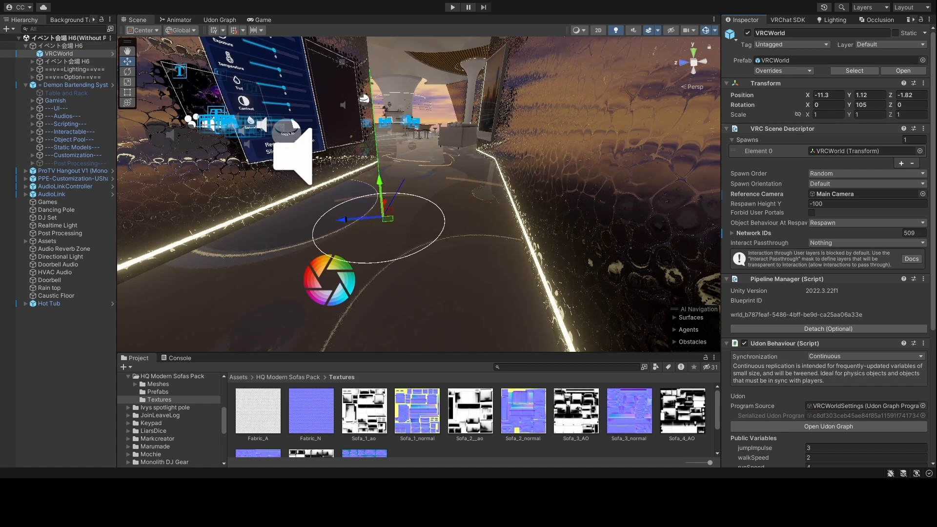
{"action": "scroll", "coordinate": [857, 396], "scroll_direction": "down", "scroll_amount": 8}
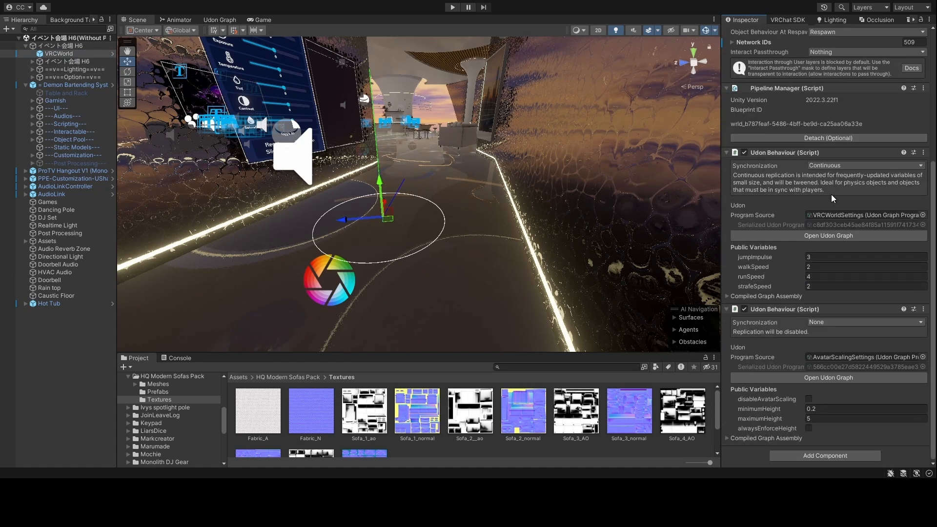
{"action": "scroll", "coordinate": [869, 296], "scroll_direction": "up", "scroll_amount": 2}
{"action": "scroll", "coordinate": [868, 297], "scroll_direction": "down", "scroll_amount": 2}
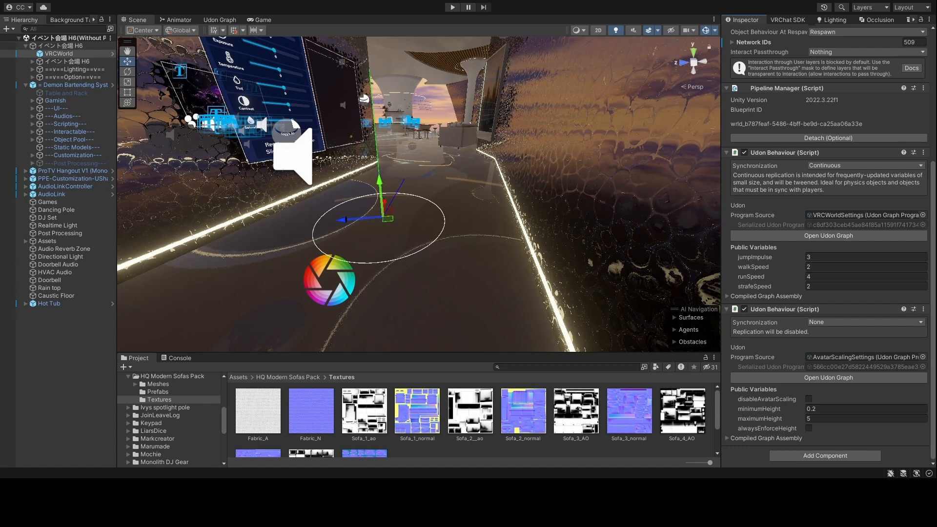
{"action": "left_click", "coordinate": [57, 346]}
{"action": "left_click", "coordinate": [59, 54]}
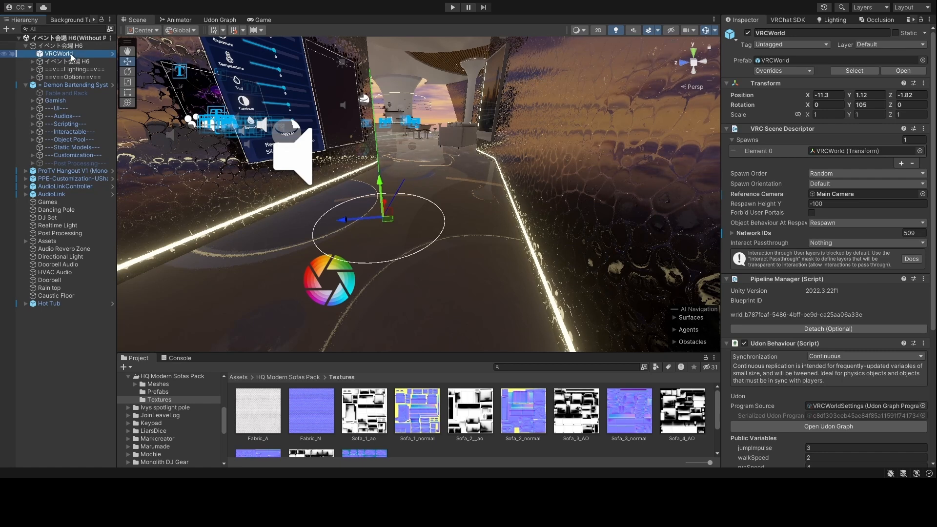
- Delete VRCWorld from the scene and fly forward into the bar room
{"action": "key", "text": "Delete"}
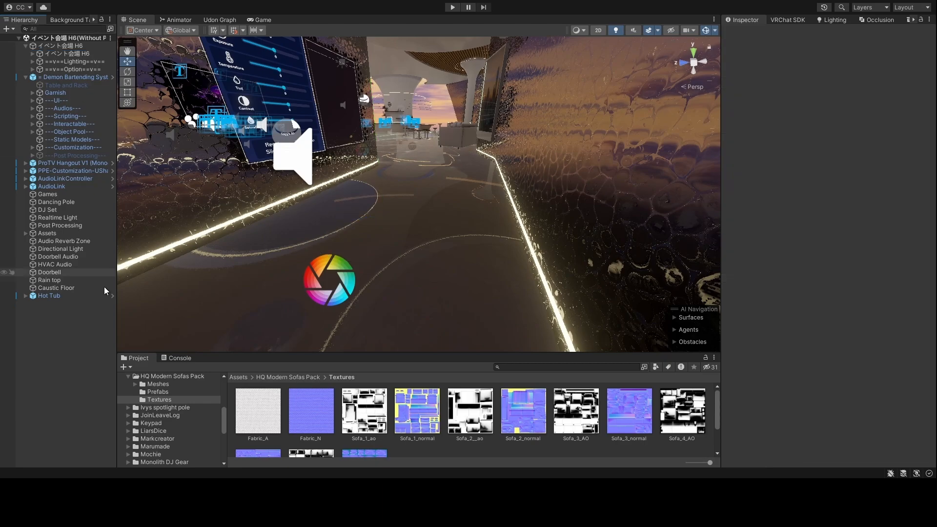
{"action": "right_click_drag", "start_coordinate": [556, 217], "coordinate": [337, 259]}
{"action": "key", "text": "w"}
- Search the Hierarchy for 'vrc', clear the search, and open the VRChat SDK Builder
{"action": "left_click", "coordinate": [54, 29]}
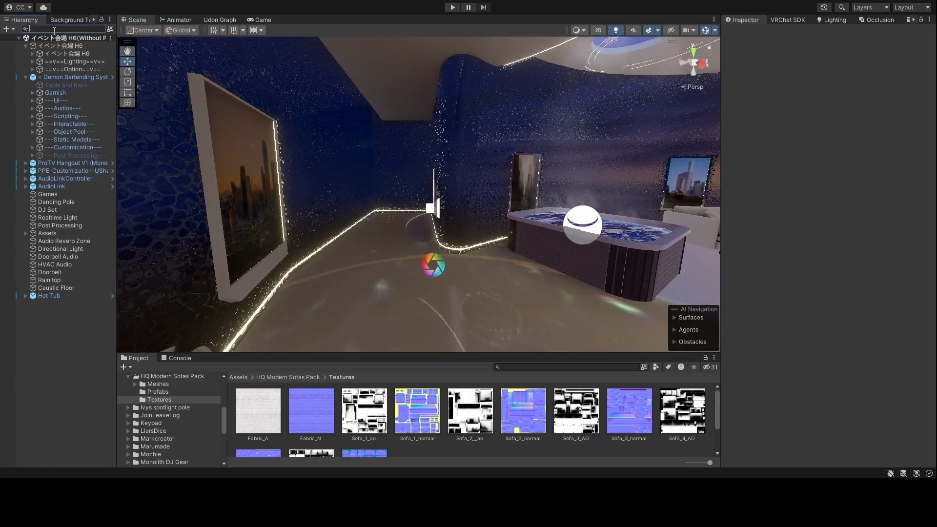
{"action": "type", "text": "vrc"}
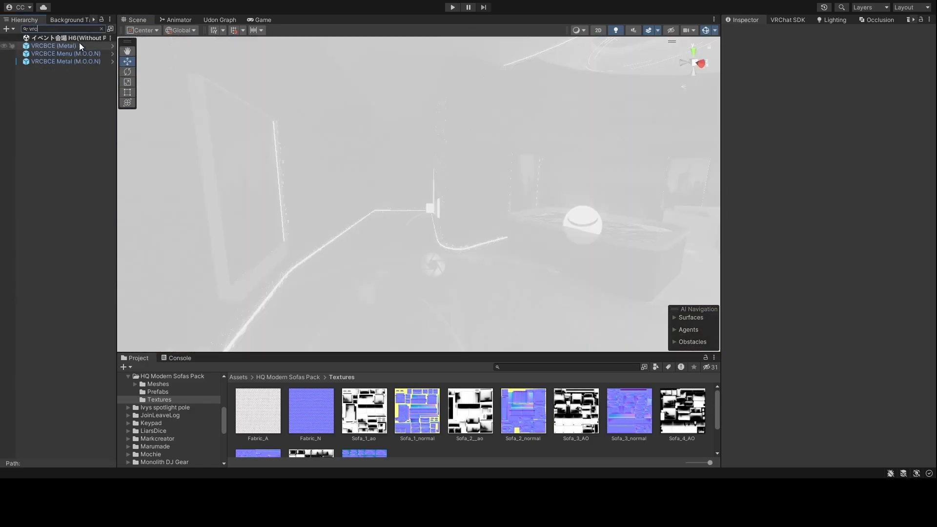
{"action": "left_click", "coordinate": [101, 29]}
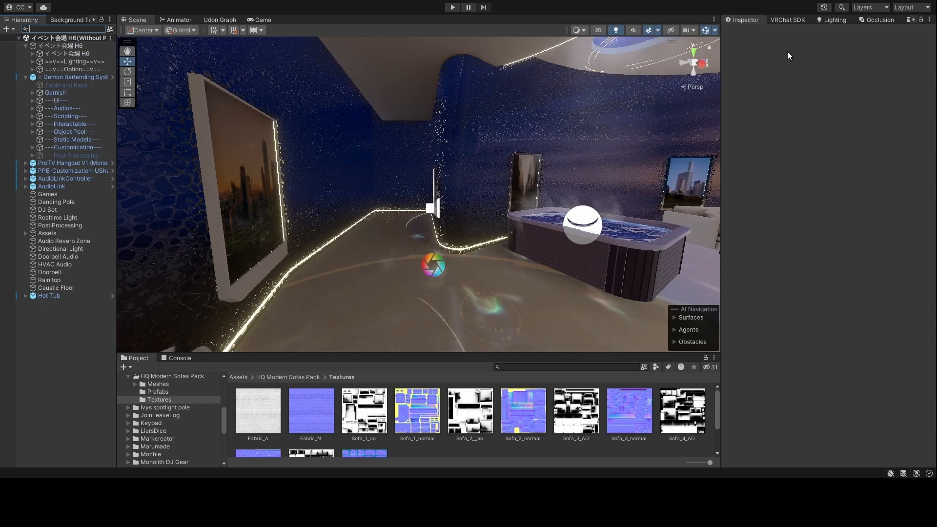
{"action": "left_click", "coordinate": [787, 20]}
{"action": "left_click", "coordinate": [802, 74]}
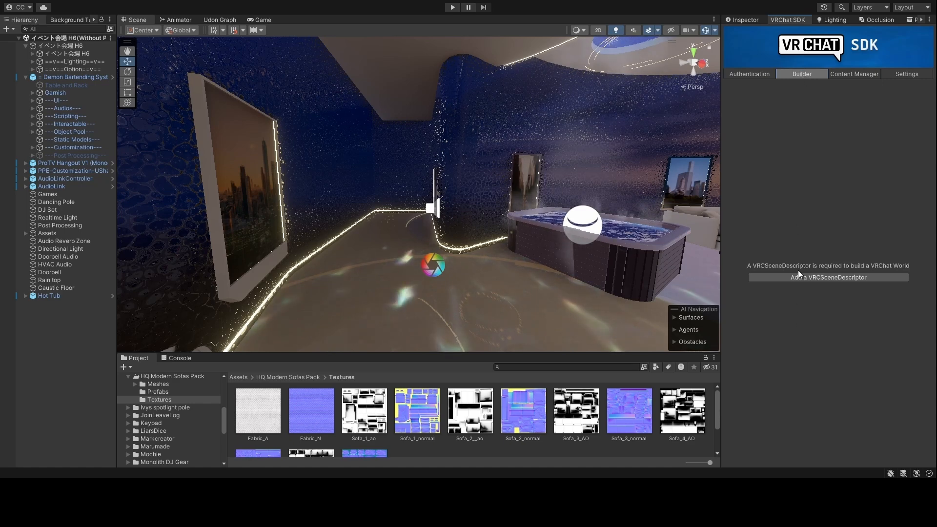
- Add a new VRCSceneDescriptor from the Builder, select the new VRCWorld and face the bar
{"action": "left_click", "coordinate": [839, 279]}
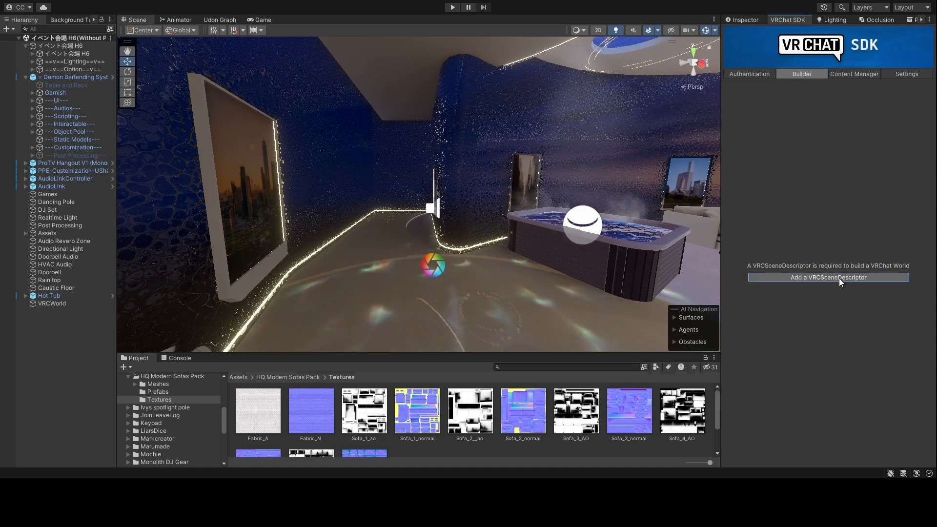
{"action": "left_click", "coordinate": [69, 304]}
{"action": "right_click_drag", "start_coordinate": [407, 265], "coordinate": [684, 283]}
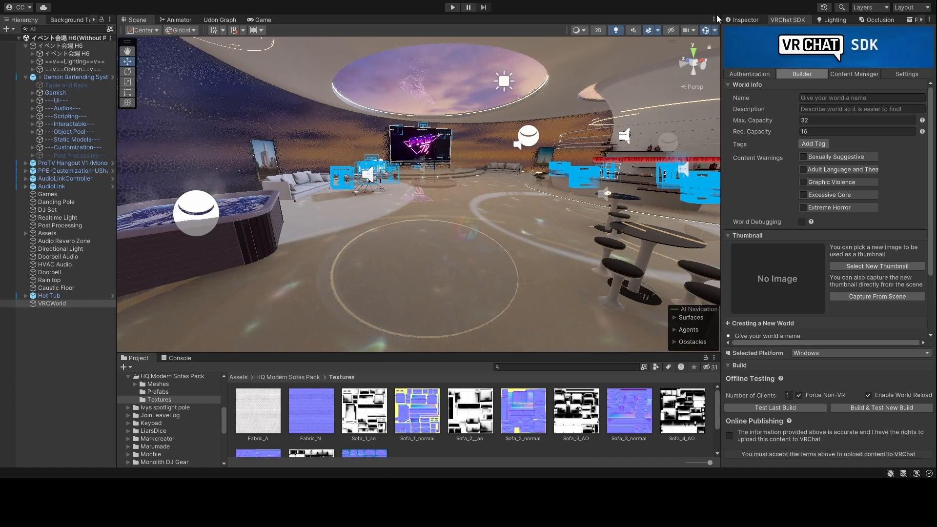
- Drag the new VRCWorld spawn from the round floor onto the neighbouring platform and frame it
{"action": "right_click_drag", "start_coordinate": [464, 154], "coordinate": [427, 153]}
{"action": "key", "text": "w"}
{"action": "right_click_drag", "start_coordinate": [483, 165], "coordinate": [420, 155]}
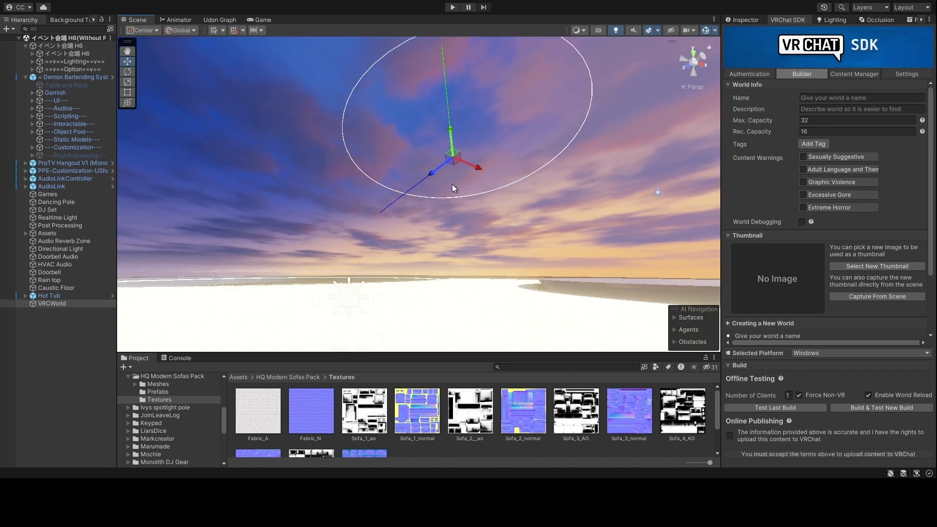
{"action": "right_click_drag", "start_coordinate": [441, 128], "coordinate": [460, 169]}
{"action": "key", "text": "e"}
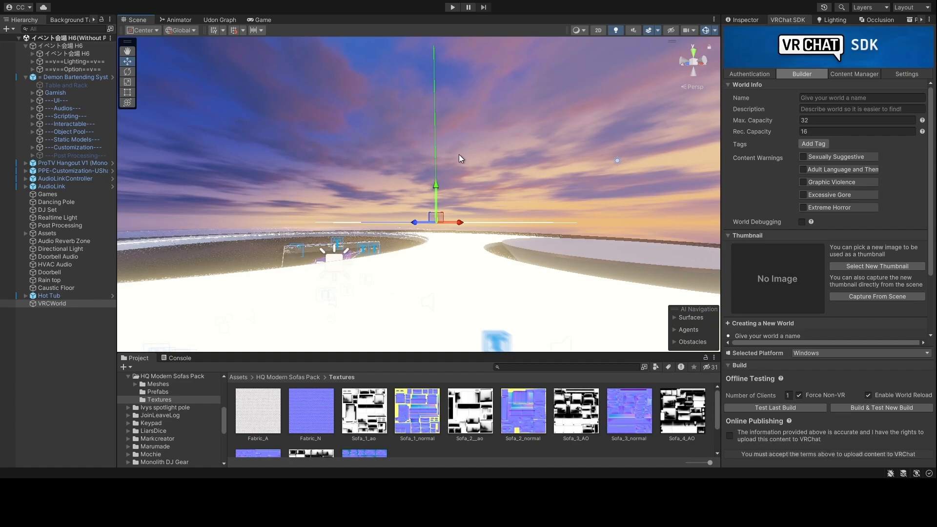
{"action": "right_click_drag", "start_coordinate": [449, 123], "coordinate": [498, 182]}
{"action": "left_click_drag", "start_coordinate": [487, 187], "coordinate": [240, 200]}
{"action": "right_click_drag", "start_coordinate": [213, 222], "coordinate": [176, 251]}
{"action": "key", "text": "f"}
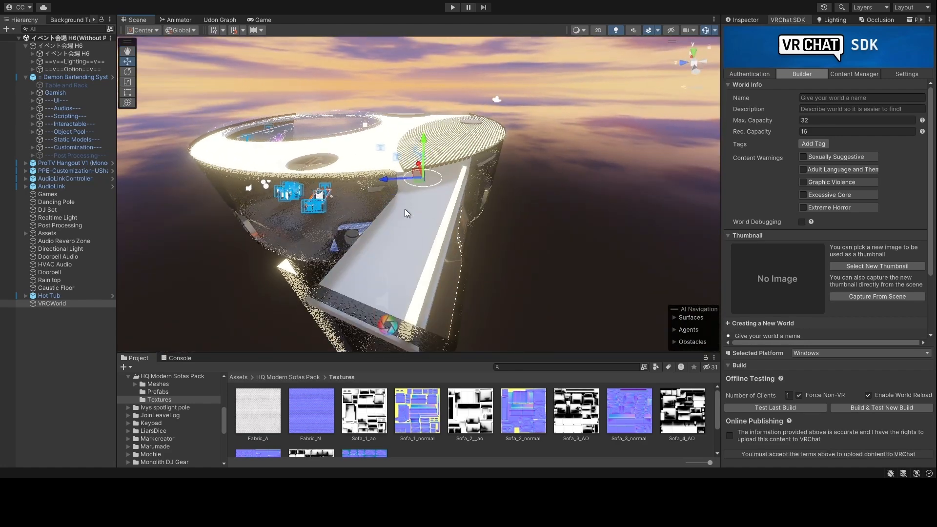
{"action": "left_click", "coordinate": [405, 209]}
- Undo twice to restore the original VRCWorld and select it under イベント会場 H6
{"action": "key", "text": "ctrl+z"}
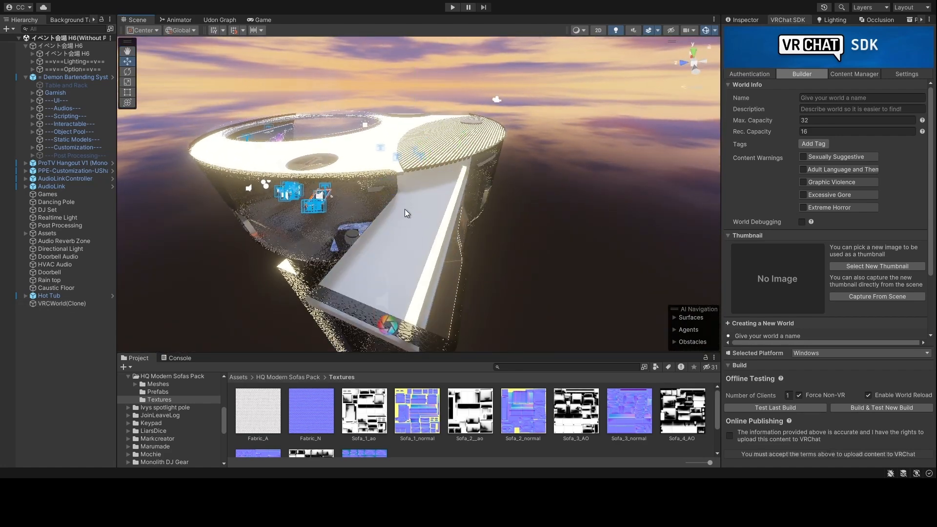
{"action": "key", "text": "ctrl+z"}
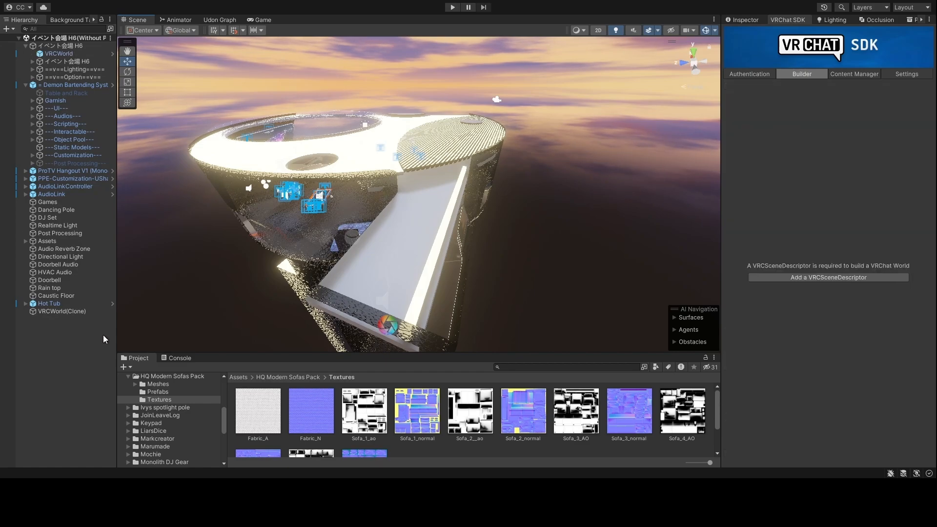
{"action": "left_click", "coordinate": [72, 61]}
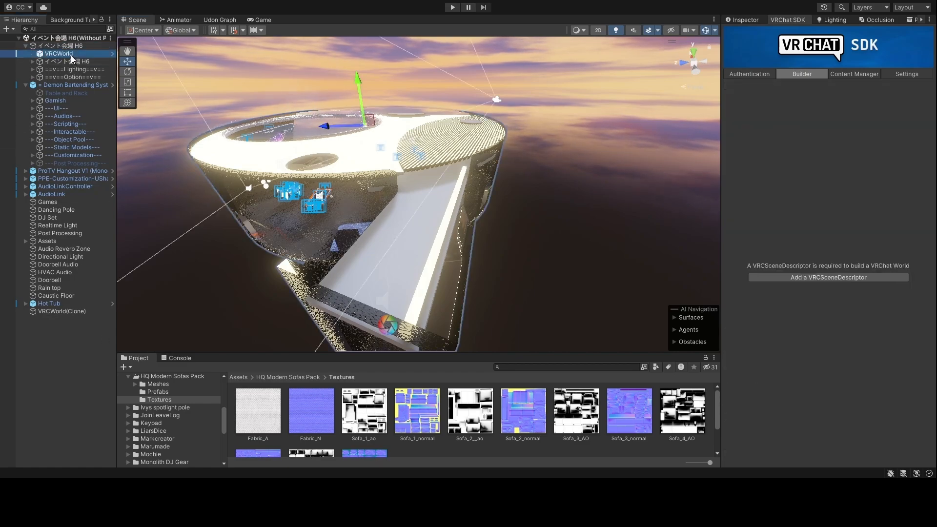
{"action": "double_click", "coordinate": [59, 53]}
- Slide VRCWorld across the room floor and adjust its height above the floor
{"action": "key", "text": "w"}
{"action": "right_click_drag", "start_coordinate": [432, 316], "coordinate": [4, 201]}
{"action": "key", "text": "d"}
{"action": "key", "text": "s"}
{"action": "key", "text": "w"}
{"action": "left_click_drag", "start_coordinate": [410, 217], "coordinate": [443, 243]}
{"action": "key", "text": "w"}
{"action": "right_click_drag", "start_coordinate": [457, 251], "coordinate": [434, 198]}
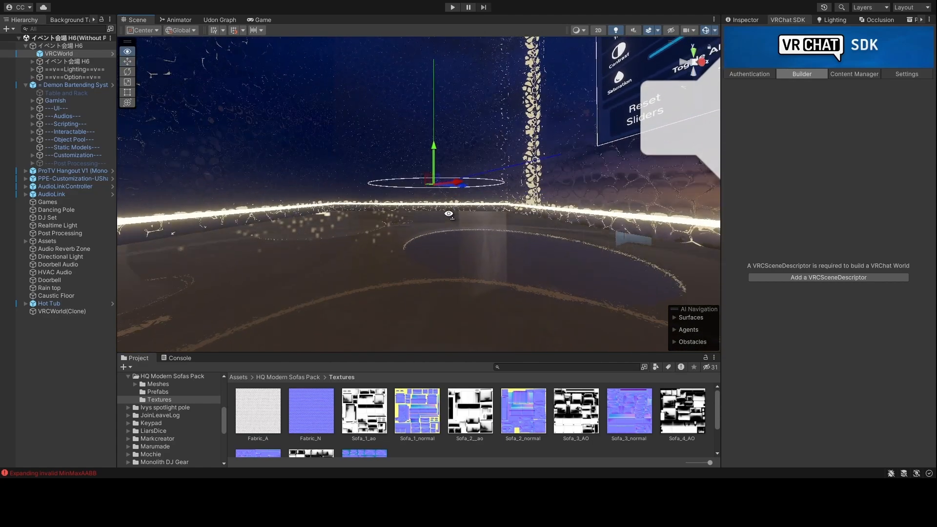
{"action": "left_click_drag", "start_coordinate": [433, 198], "coordinate": [431, 176]}
{"action": "key", "text": "q"}
{"action": "right_click_drag", "start_coordinate": [432, 176], "coordinate": [431, 171]}
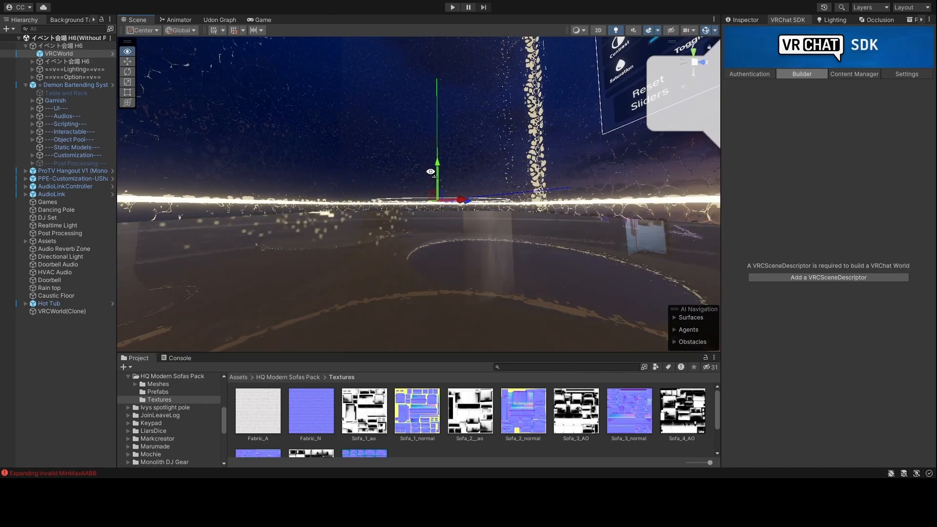
- Rotate VRCWorld around its vertical axis, then return to the Move tool
{"action": "key", "text": "e"}
{"action": "left_click_drag", "start_coordinate": [446, 210], "coordinate": [424, 207]}
{"action": "right_click_drag", "start_coordinate": [424, 207], "coordinate": [432, 415]}
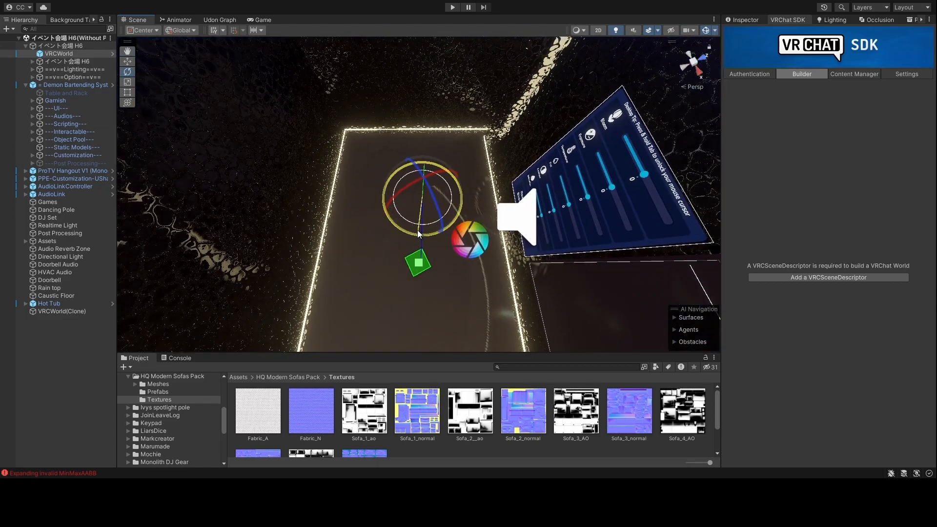
{"action": "key", "text": "w"}
{"action": "right_click_drag", "start_coordinate": [423, 237], "coordinate": [754, 94]}
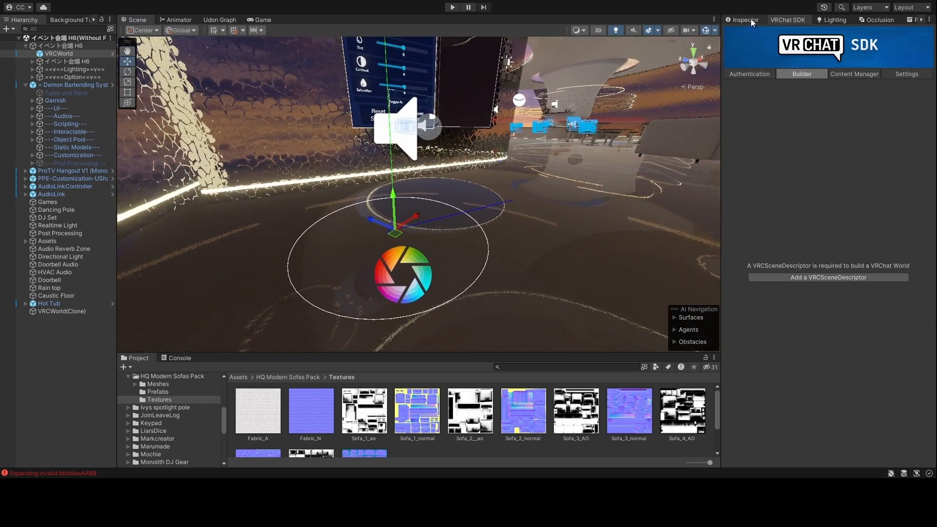
{"action": "left_click", "coordinate": [743, 20]}
{"action": "left_click", "coordinate": [58, 55]}
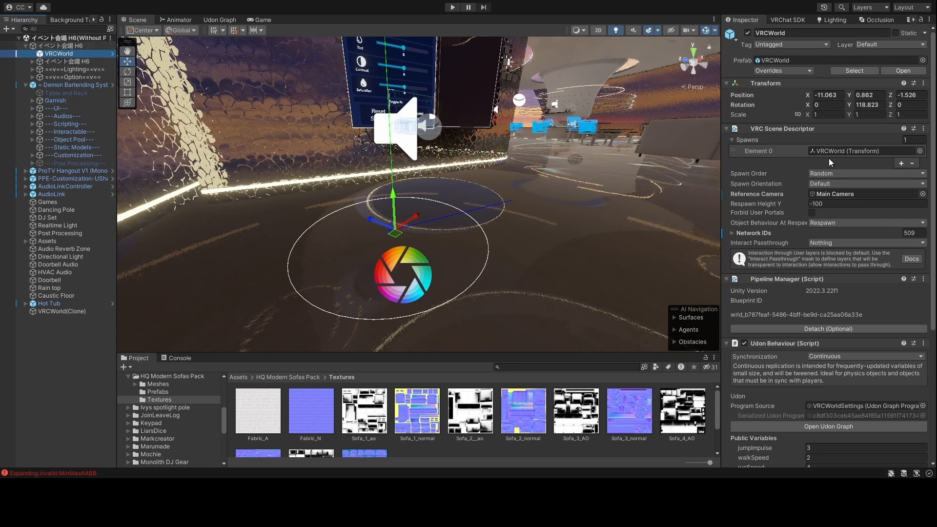
{"action": "left_click", "coordinate": [848, 151]}
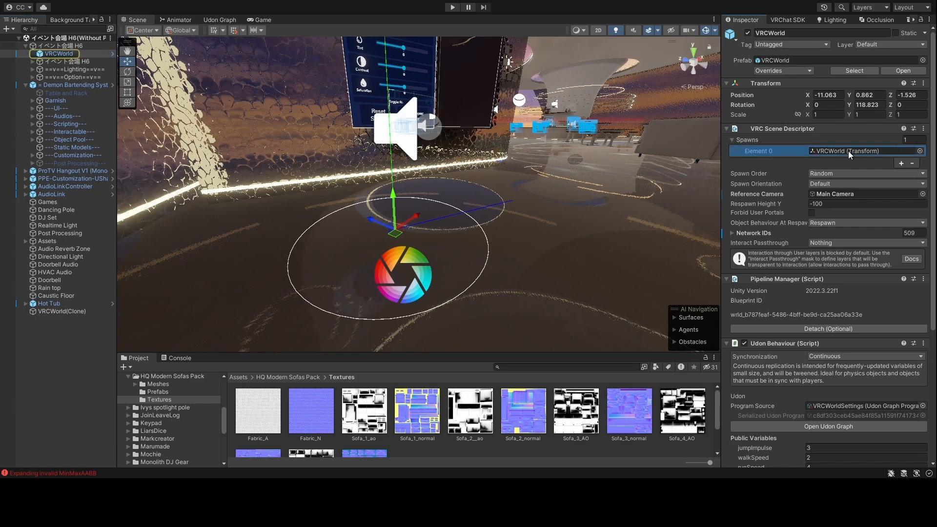
{"action": "right_click_drag", "start_coordinate": [549, 232], "coordinate": [653, 244]}
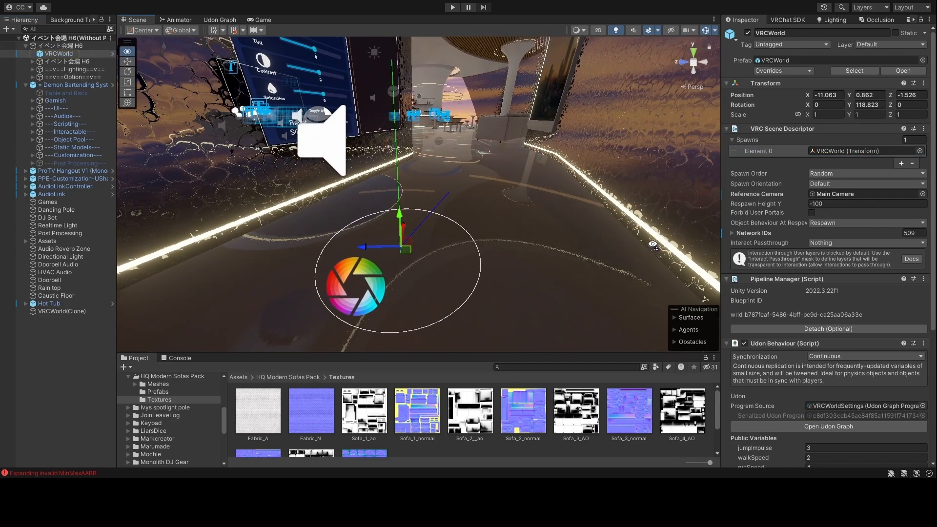
{"action": "left_click", "coordinate": [902, 163]}
{"action": "left_click", "coordinate": [879, 158]}
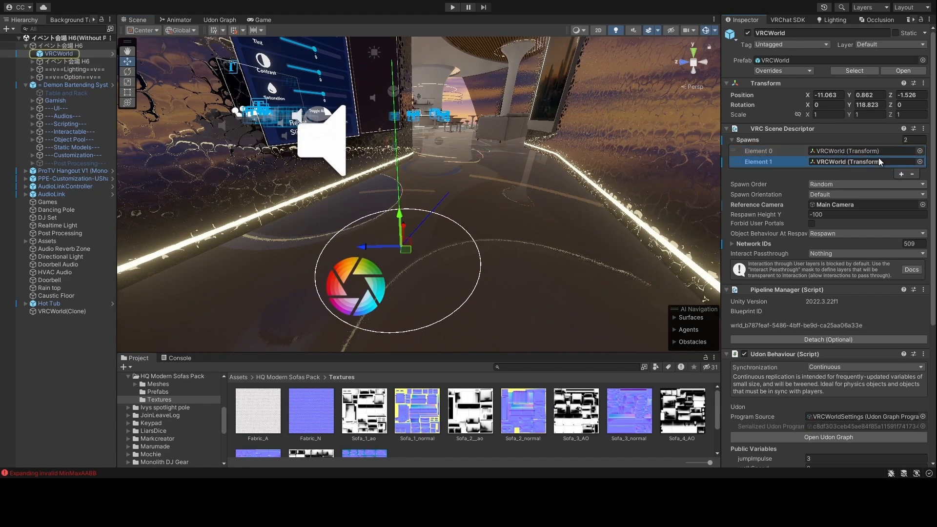
{"action": "left_click_drag", "start_coordinate": [148, 205], "coordinate": [287, 214], "text": "alt"}
{"action": "left_click_drag", "start_coordinate": [416, 223], "coordinate": [477, 177]}
{"action": "left_click", "coordinate": [863, 153]}
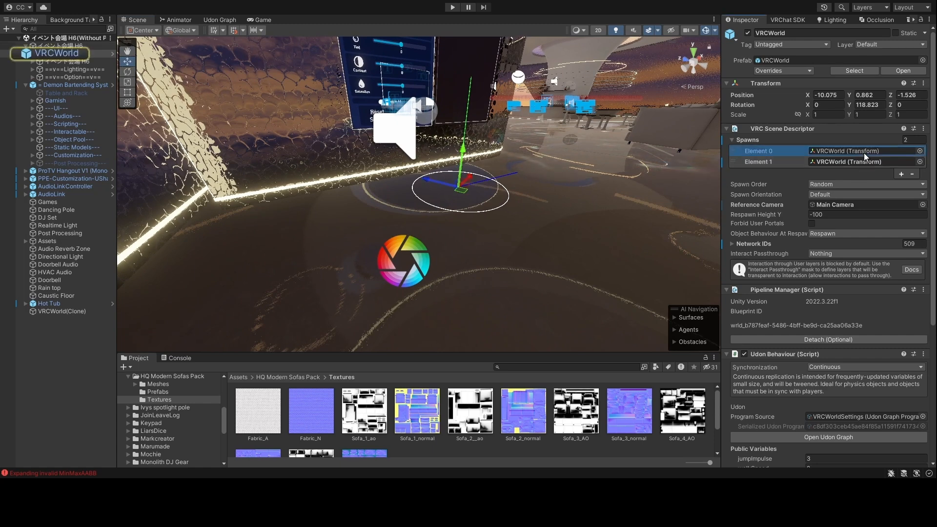
{"action": "left_click", "coordinate": [863, 160]}
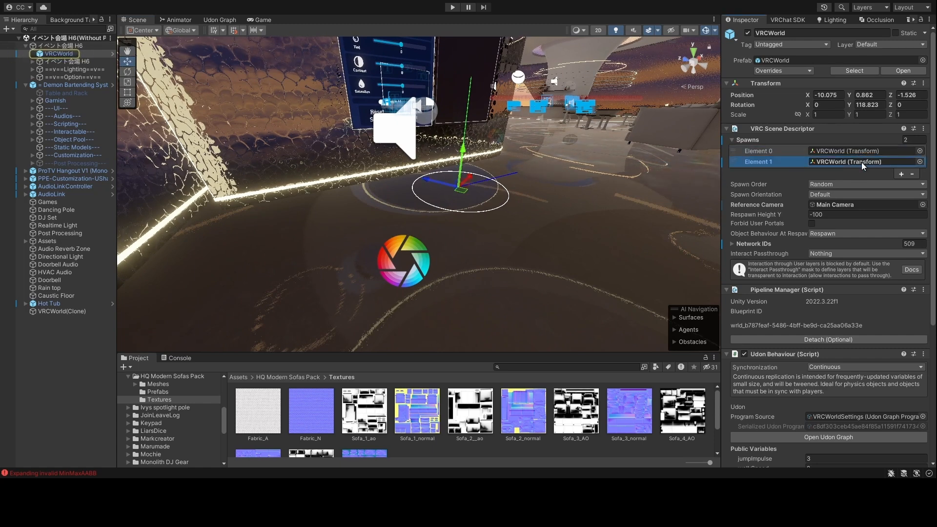
{"action": "key", "text": "ctrl+z"}
{"action": "key", "text": "ctrl+z"}
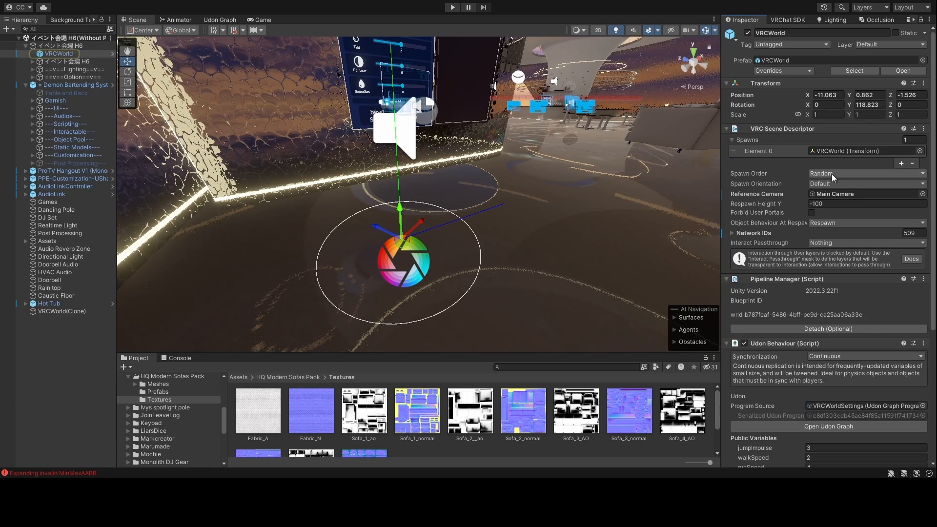
{"action": "left_click_drag", "start_coordinate": [438, 223], "coordinate": [750, 181], "text": "alt"}
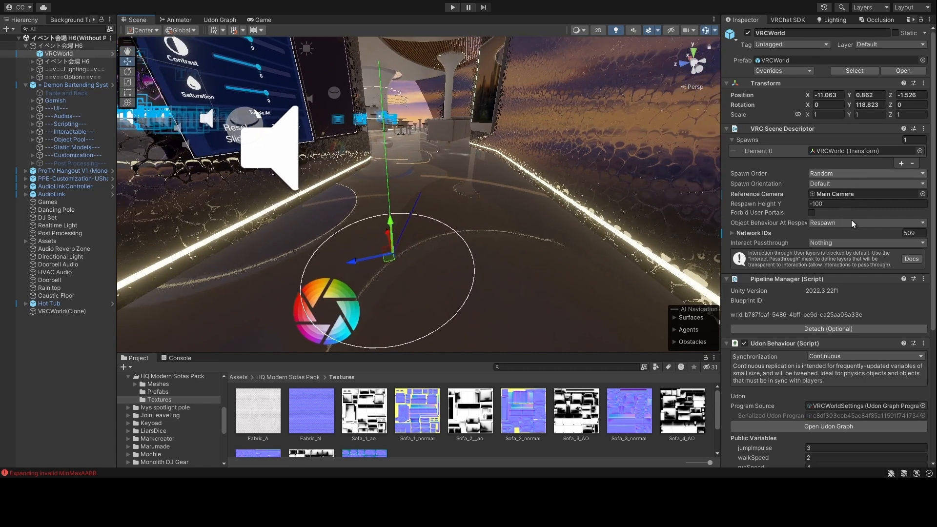
- Locate Main Camera via VRCWorld's Reference Camera and view its settings (FOV 60, clipping 0.01–2000)
{"action": "left_click", "coordinate": [797, 164]}
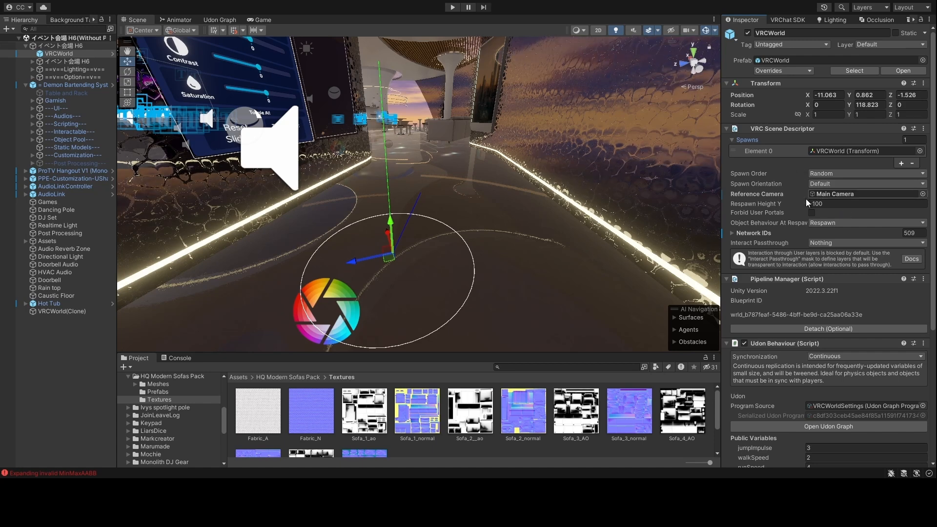
{"action": "left_click", "coordinate": [851, 195]}
{"action": "left_click", "coordinate": [71, 84]}
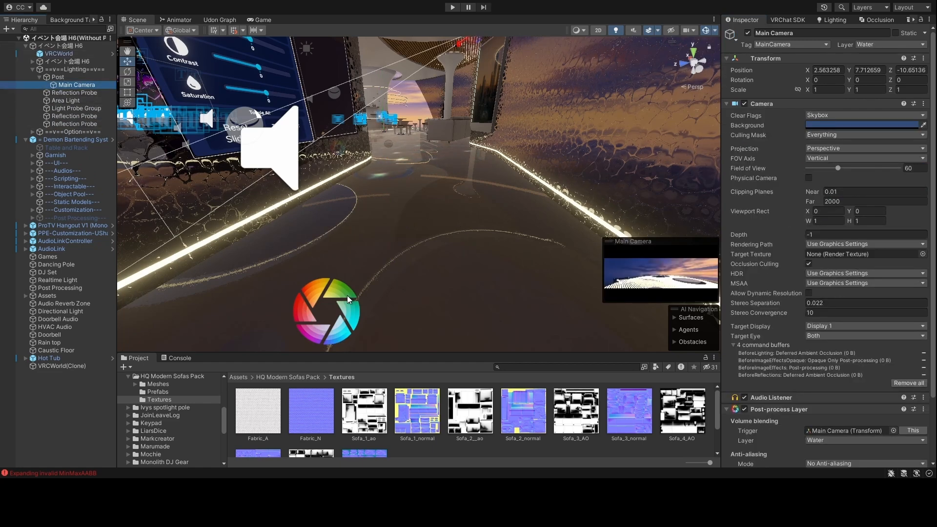
- Search the Hierarchy for 'main', clear the search, and reselect VRCWorld
{"action": "left_click", "coordinate": [72, 29]}
{"action": "type", "text": "main"}
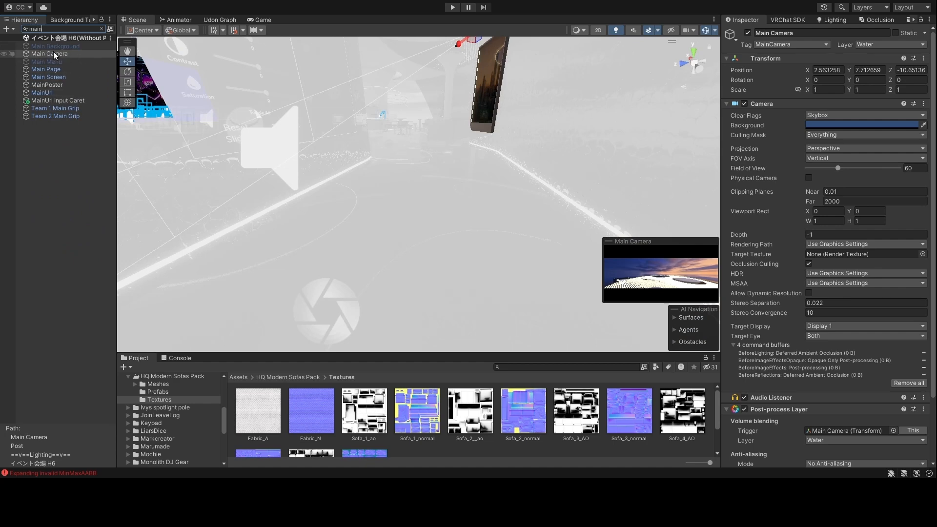
{"action": "left_click", "coordinate": [100, 28]}
{"action": "left_click", "coordinate": [67, 54]}
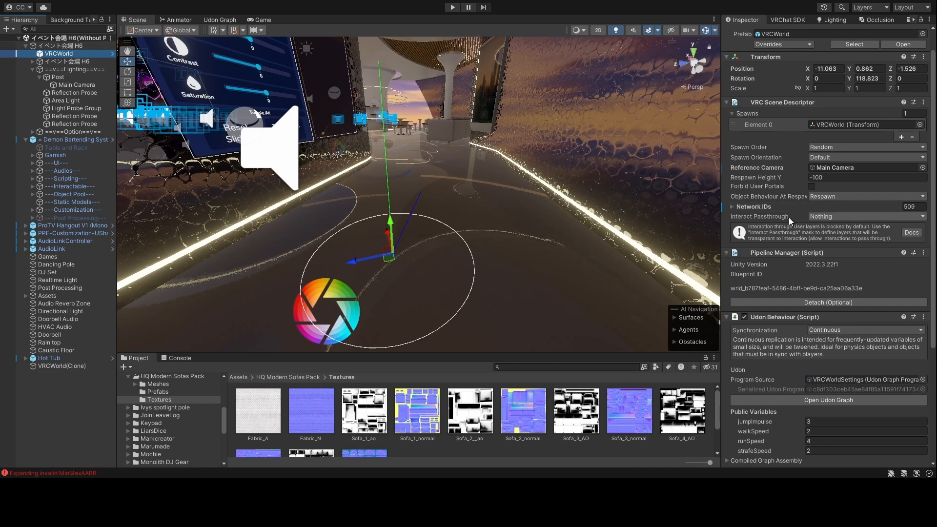
- Expand Network IDs and check which objects hold IDs 645 through 649
{"action": "left_click", "coordinate": [732, 206]}
{"action": "scroll", "coordinate": [810, 230], "scroll_direction": "down", "scroll_amount": 4}
{"action": "scroll", "coordinate": [813, 239], "scroll_direction": "up", "scroll_amount": 6}
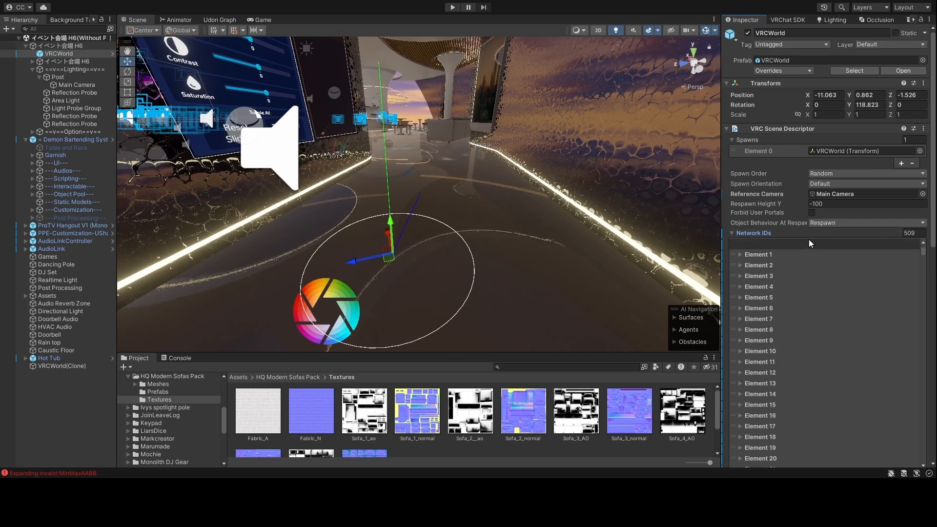
{"action": "left_click", "coordinate": [739, 254]}
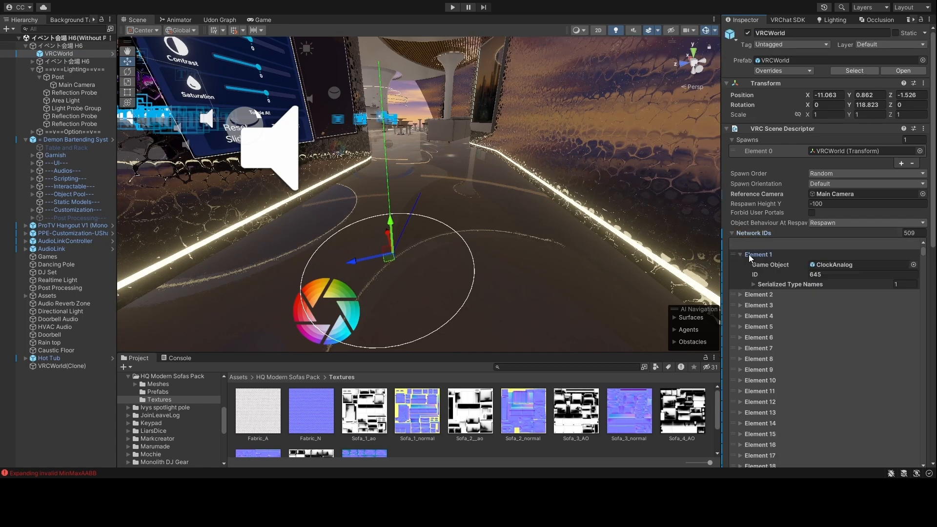
{"action": "left_click", "coordinate": [740, 295]}
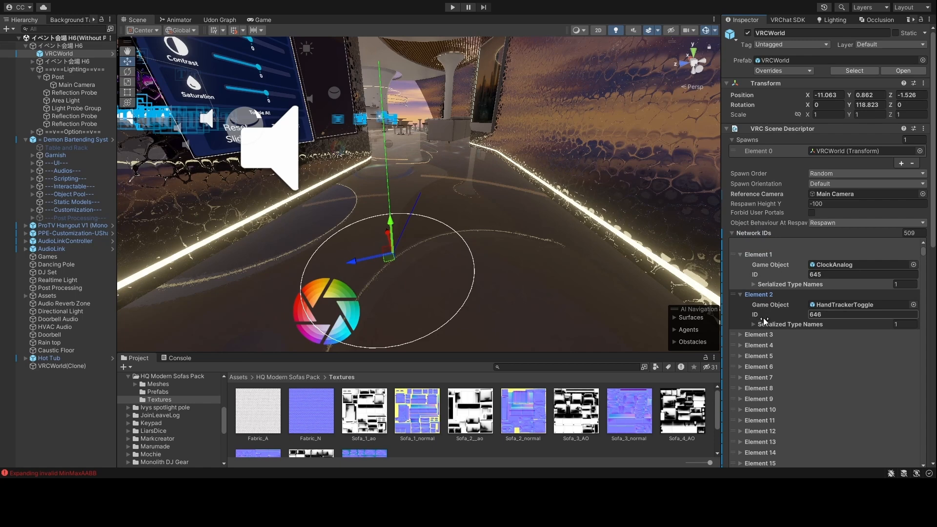
{"action": "scroll", "coordinate": [756, 323], "scroll_direction": "down", "scroll_amount": 3}
{"action": "left_click", "coordinate": [741, 282]}
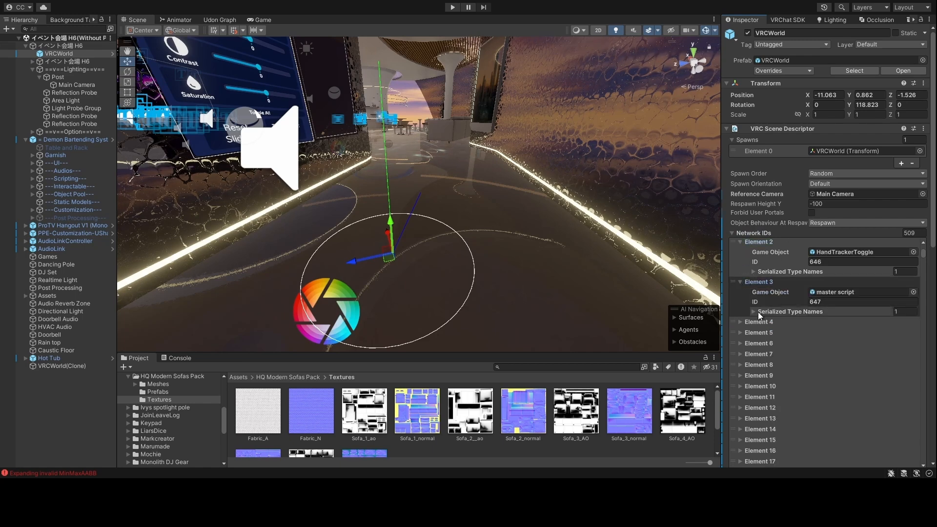
{"action": "left_click", "coordinate": [739, 322]}
{"action": "scroll", "coordinate": [746, 320], "scroll_direction": "down", "scroll_amount": 3}
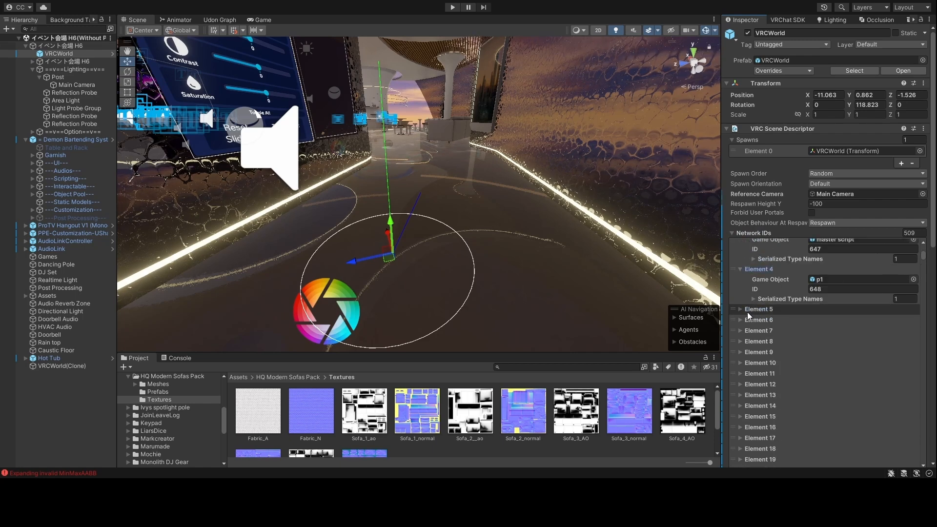
{"action": "left_click", "coordinate": [741, 310]}
{"action": "scroll", "coordinate": [839, 312], "scroll_direction": "up", "scroll_amount": 6}
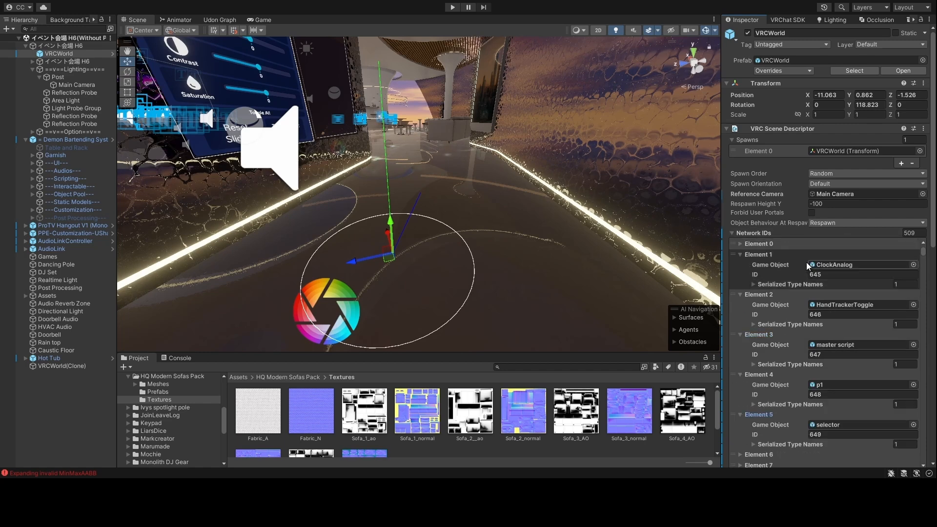
- Collapse the Network IDs list and open the VRChat SDK control panel
{"action": "left_click", "coordinate": [732, 234]}
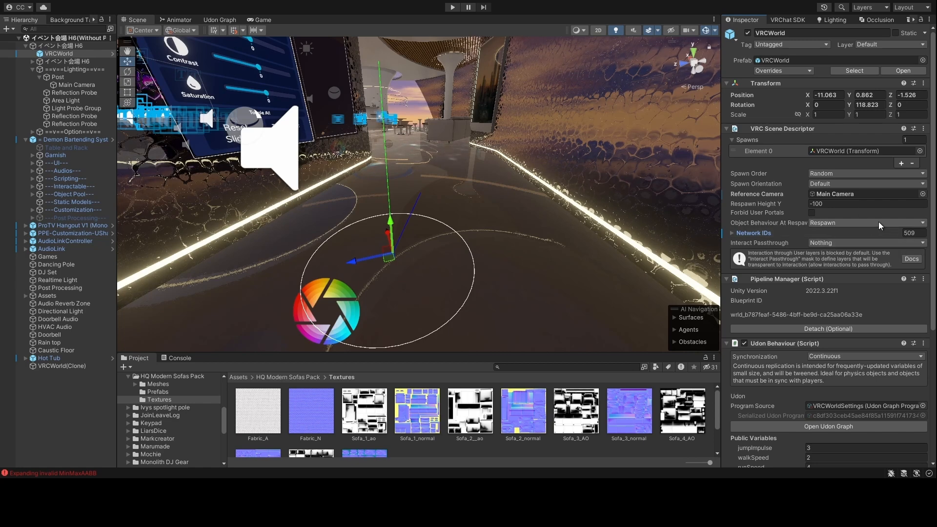
{"action": "scroll", "coordinate": [851, 244], "scroll_direction": "down", "scroll_amount": 5}
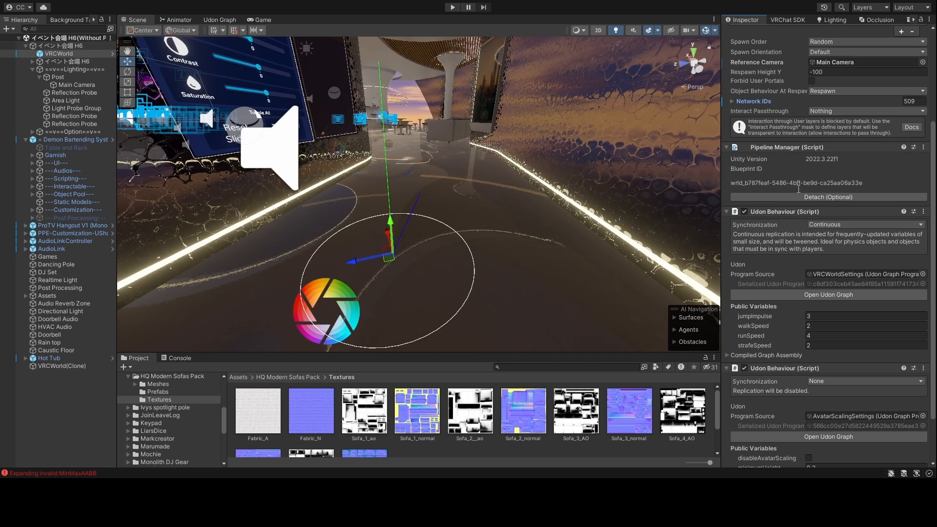
{"action": "left_click", "coordinate": [797, 20]}
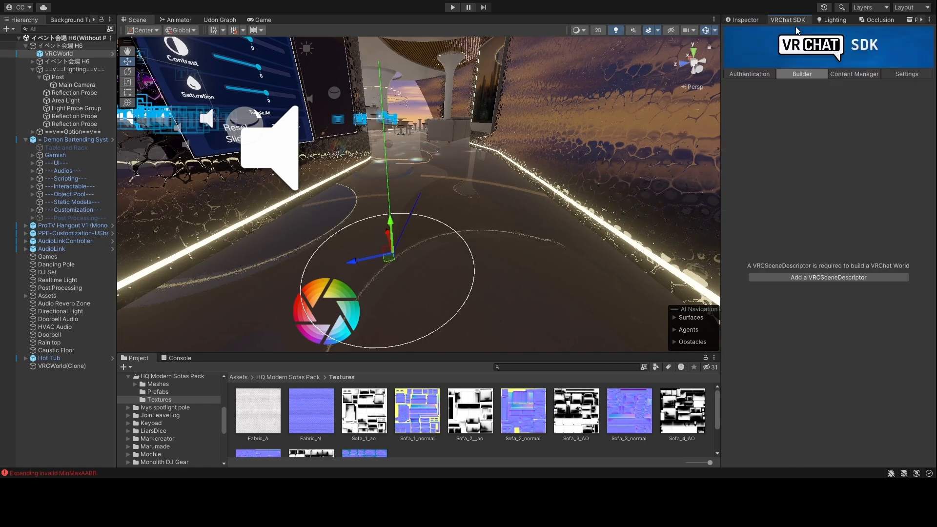
- Find The Sky Bar in the refreshed uploaded worlds, then detach VRCWorld's blueprint ID
{"action": "left_click", "coordinate": [841, 75]}
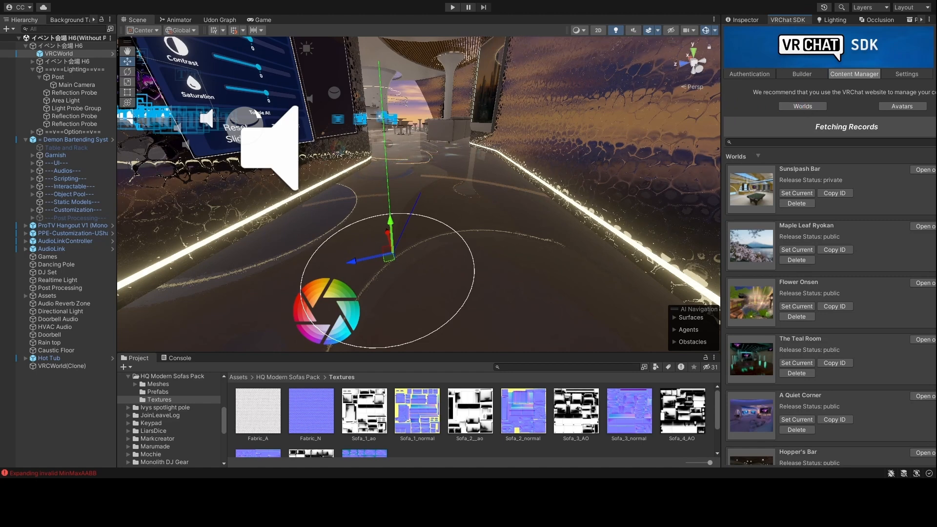
{"action": "left_click_drag", "start_coordinate": [1, 189], "coordinate": [0, 187]}
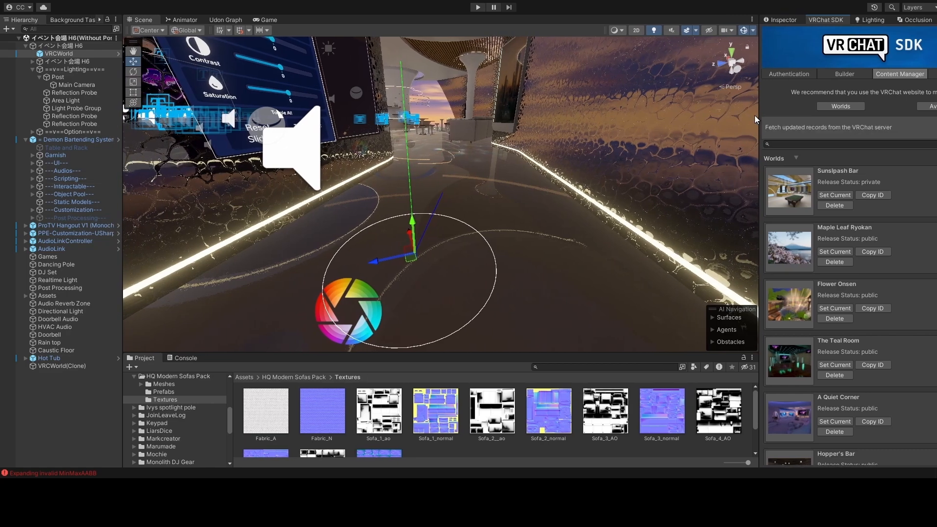
{"action": "left_click_drag", "start_coordinate": [757, 118], "coordinate": [720, 118]}
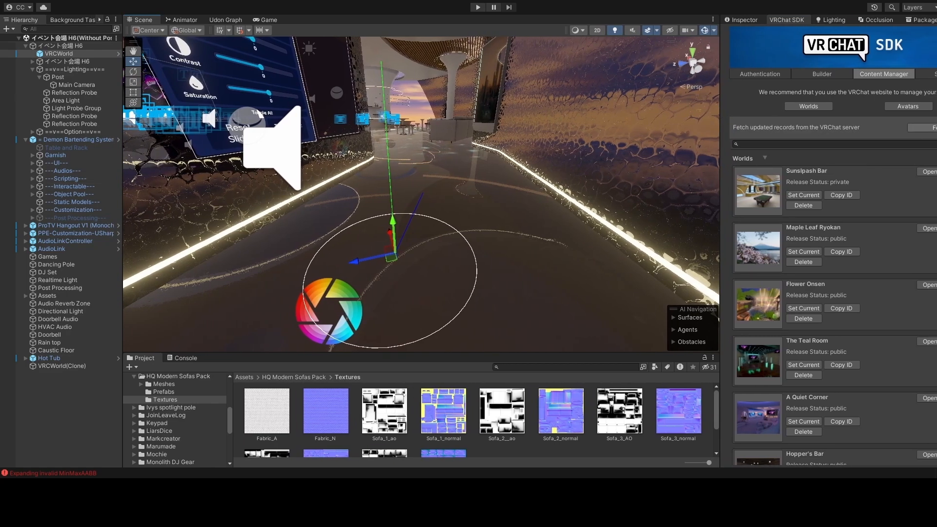
{"action": "left_click", "coordinate": [935, 127]}
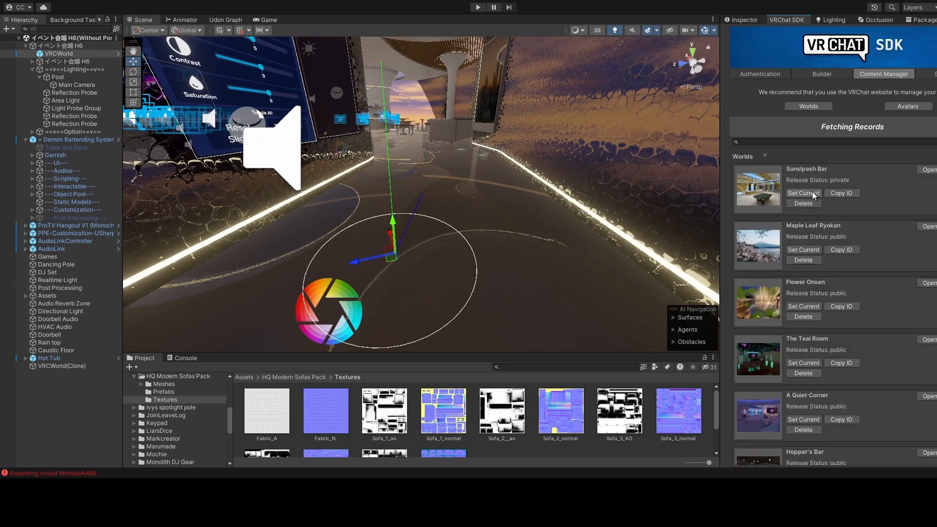
{"action": "scroll", "coordinate": [807, 300], "scroll_direction": "down", "scroll_amount": 1}
{"action": "scroll", "coordinate": [807, 300], "scroll_direction": "down", "scroll_amount": 1}
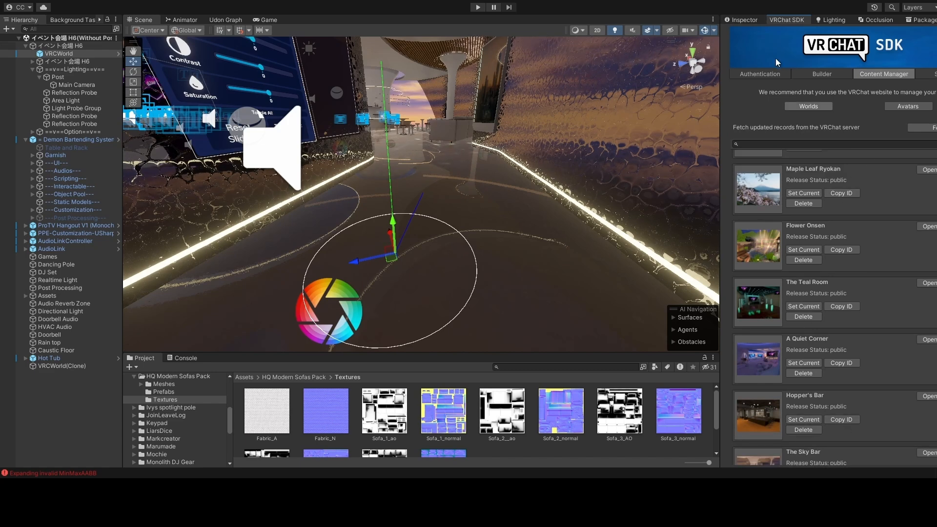
{"action": "left_click", "coordinate": [745, 20]}
{"action": "left_click", "coordinate": [866, 197]}
- Paste the copied world ID into VRCWorld's Blueprint ID field and attach it
{"action": "left_click", "coordinate": [873, 169]}
{"action": "key", "text": "ctrl+v"}
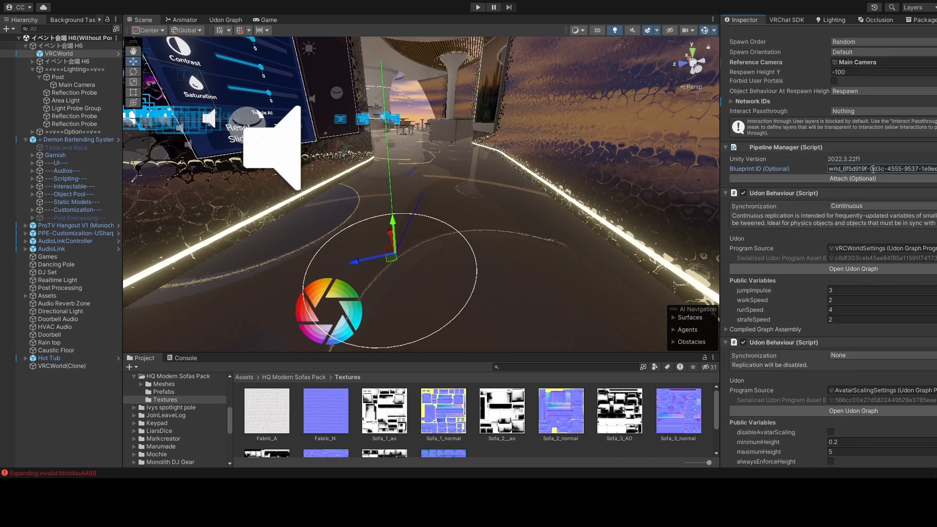
{"action": "left_click", "coordinate": [933, 179]}
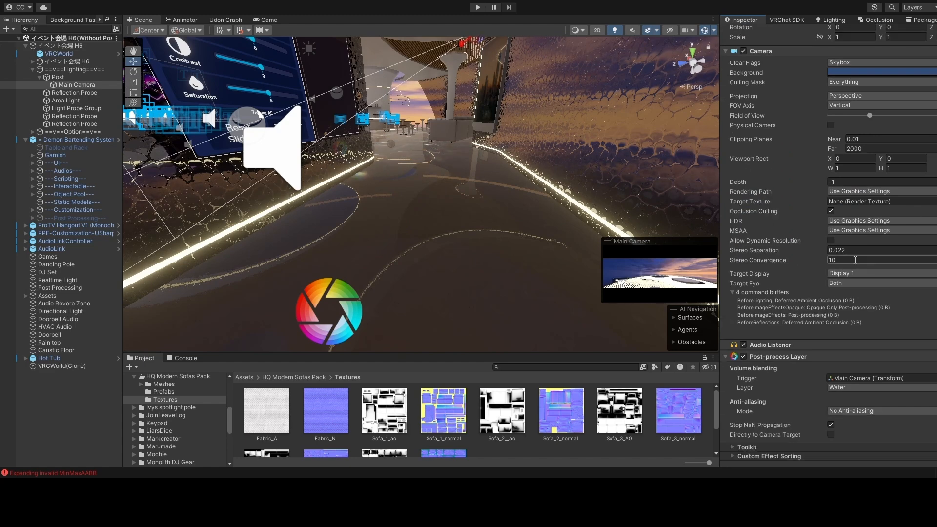
{"action": "left_click", "coordinate": [66, 53]}
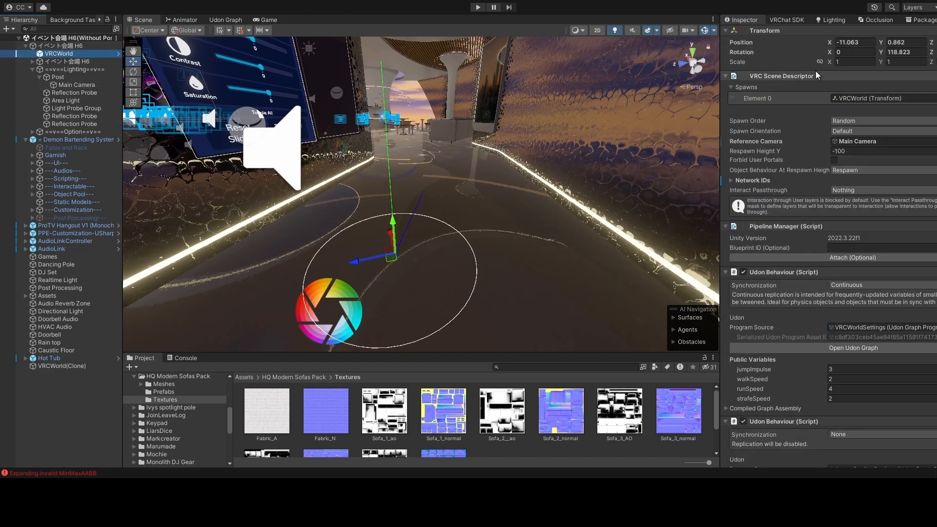
- Set The Sky Bar as the current world in the SDK's uploaded worlds list
{"action": "left_click", "coordinate": [786, 20]}
{"action": "scroll", "coordinate": [873, 282], "scroll_direction": "down", "scroll_amount": 5}
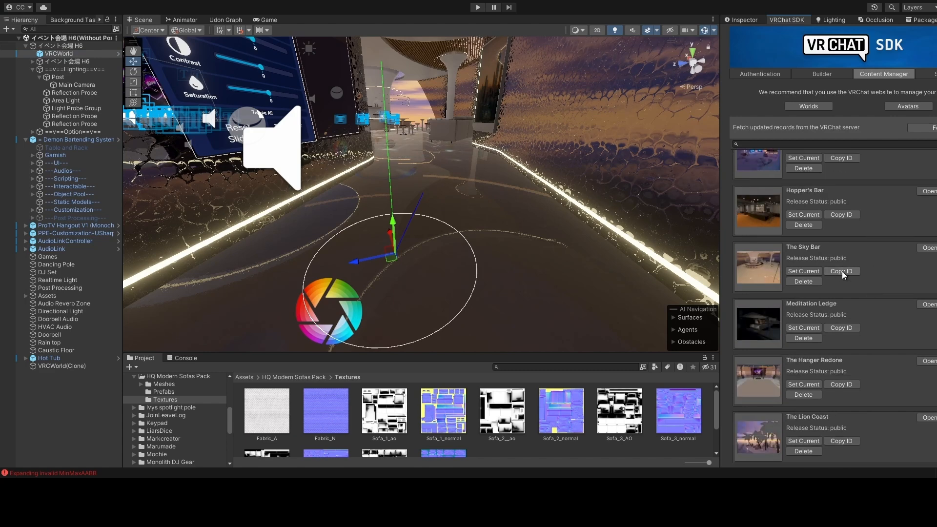
{"action": "left_click", "coordinate": [813, 273]}
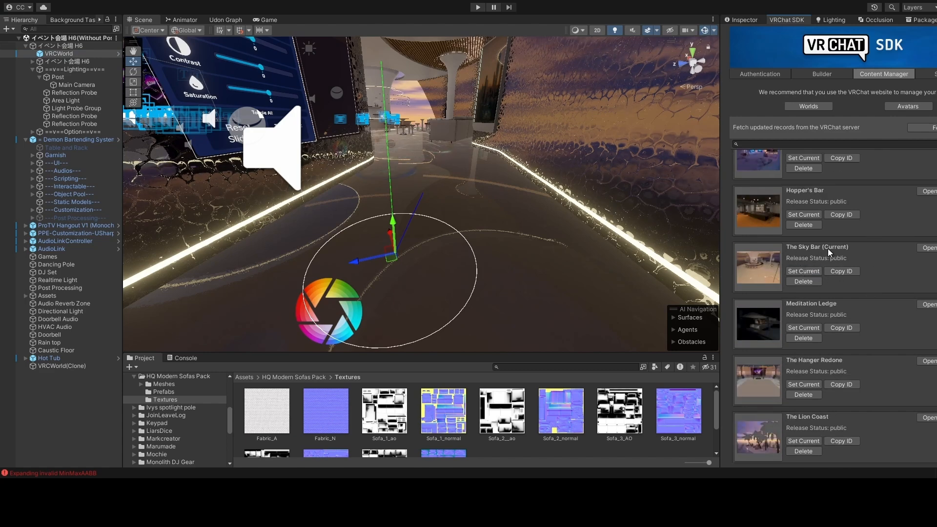
- Attach VRCWorld's Pipeline Manager to The Sky Bar's world ID
{"action": "left_click", "coordinate": [750, 19]}
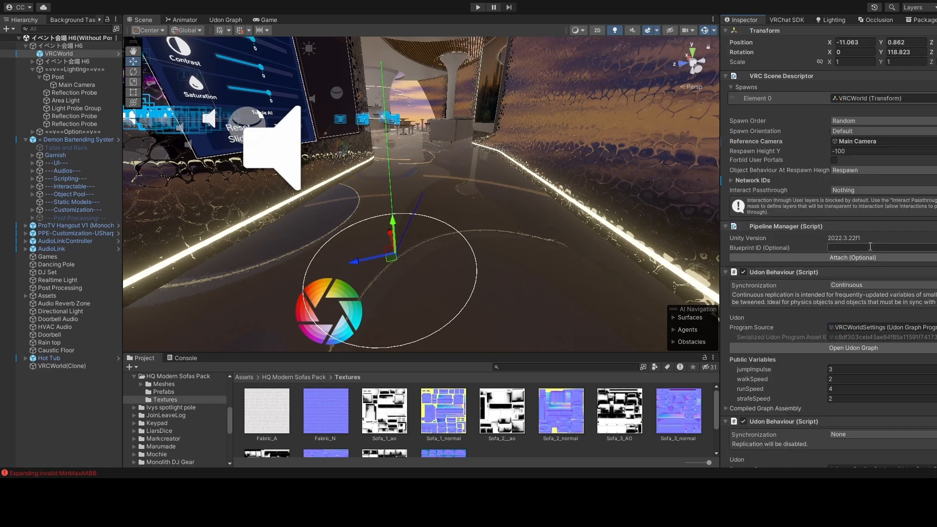
{"action": "left_click", "coordinate": [785, 20]}
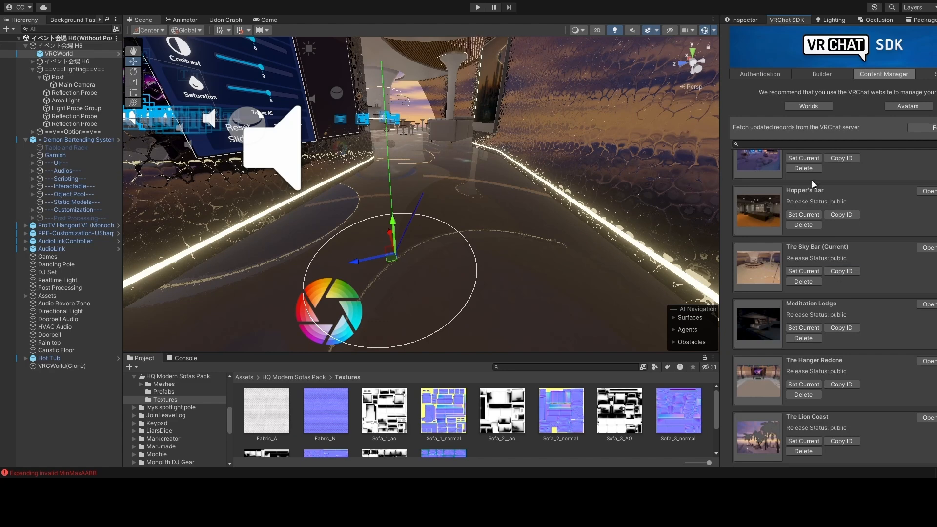
{"action": "left_click", "coordinate": [758, 21]}
{"action": "left_click", "coordinate": [854, 258]}
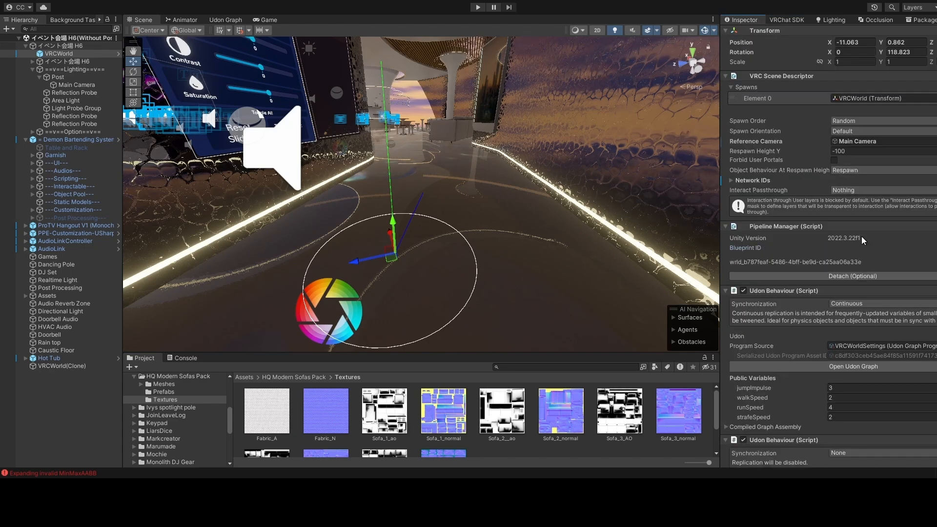
{"action": "scroll", "coordinate": [860, 236], "scroll_direction": "down", "scroll_amount": 5}
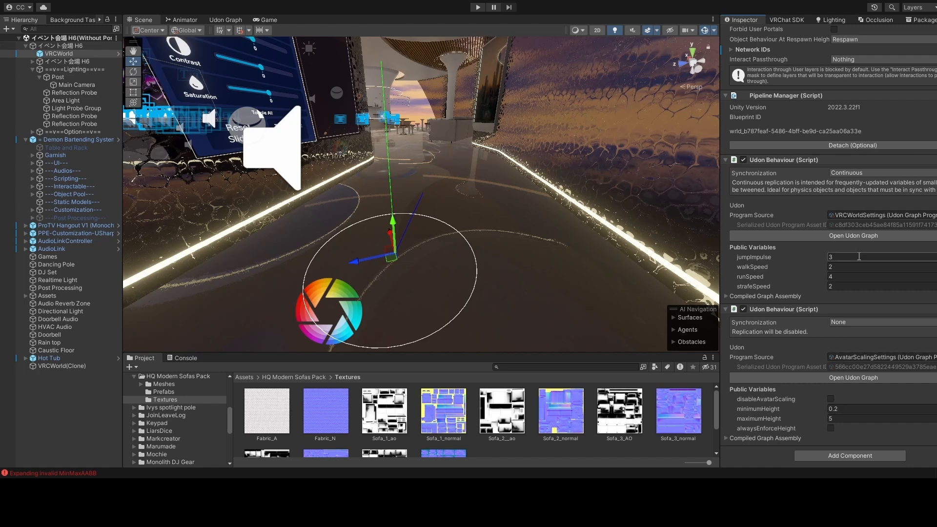
{"action": "left_click", "coordinate": [805, 20]}
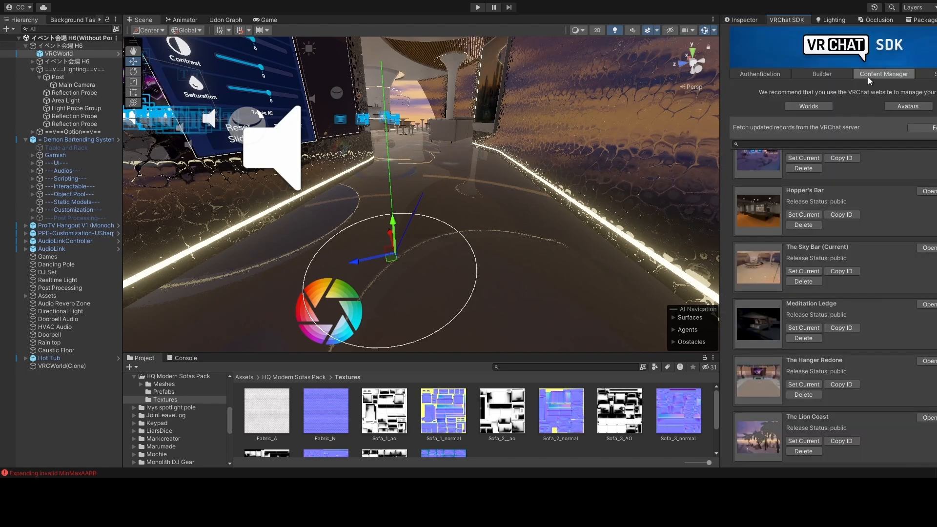
- Select every Pipeline Manager in the scene from the SDK Builder and show their components
{"action": "left_click", "coordinate": [836, 73]}
{"action": "left_click", "coordinate": [807, 277]}
{"action": "left_click", "coordinate": [745, 19]}
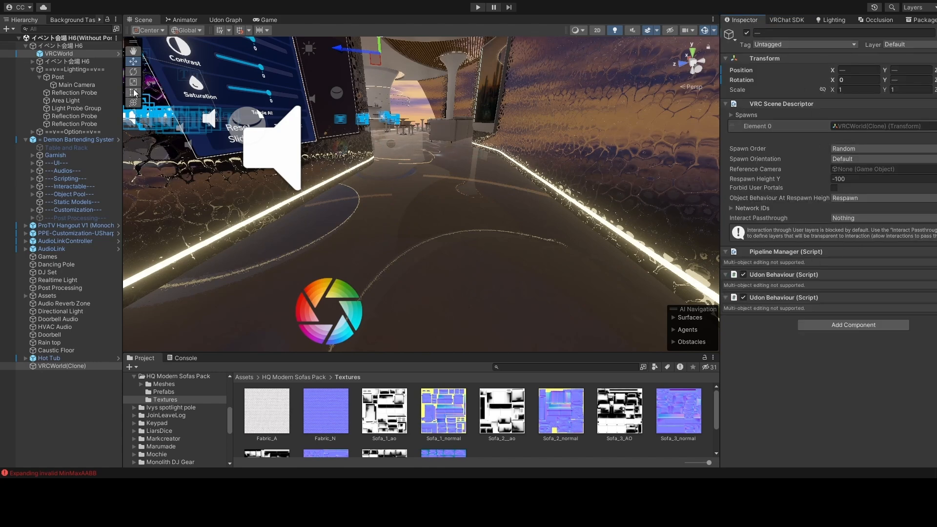
- Delete the duplicate VRCWorld(Clone), keeping the original VRCWorld selected
{"action": "left_click", "coordinate": [80, 61]}
{"action": "left_click", "coordinate": [79, 55]}
{"action": "left_click", "coordinate": [92, 367]}
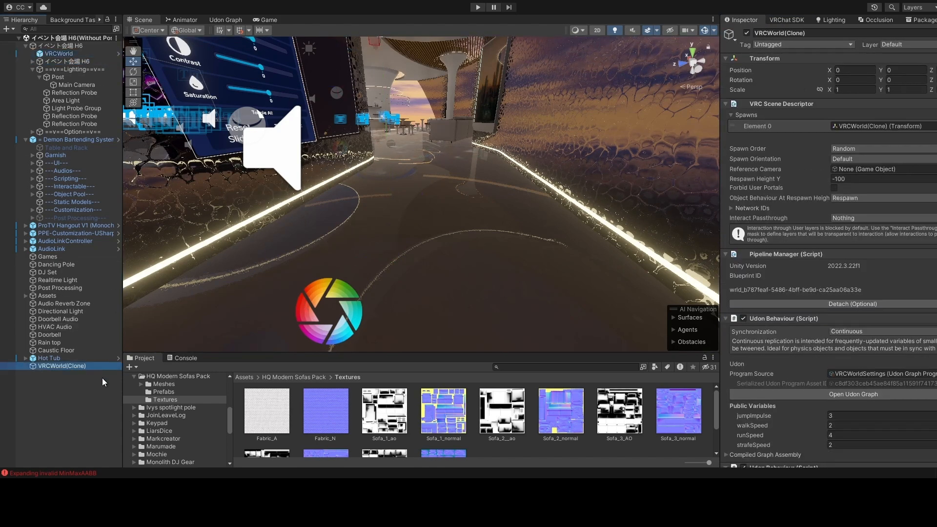
{"action": "key", "text": "Delete"}
{"action": "left_click", "coordinate": [58, 54]}
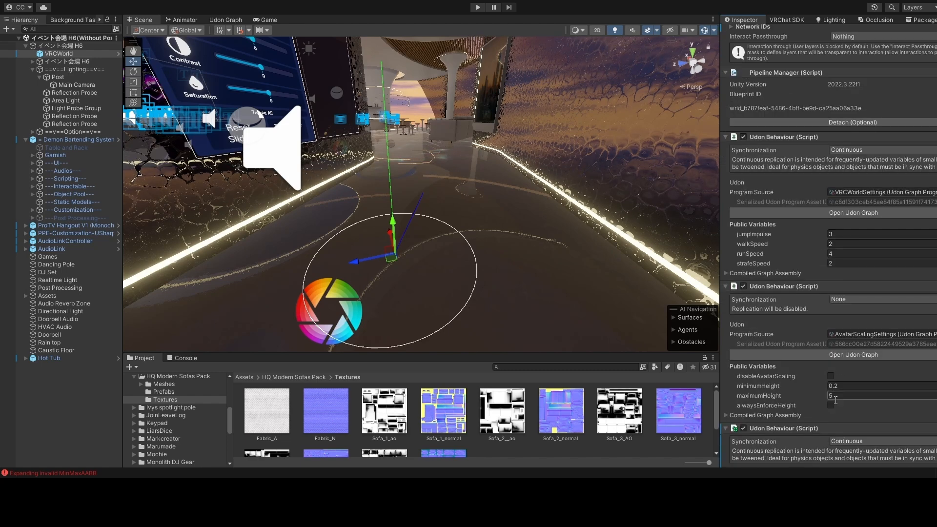
- Widen the Inspector and remove VRCWorld's empty third Udon Behaviour with Program Source None
{"action": "scroll", "coordinate": [831, 440], "scroll_direction": "down", "scroll_amount": 2}
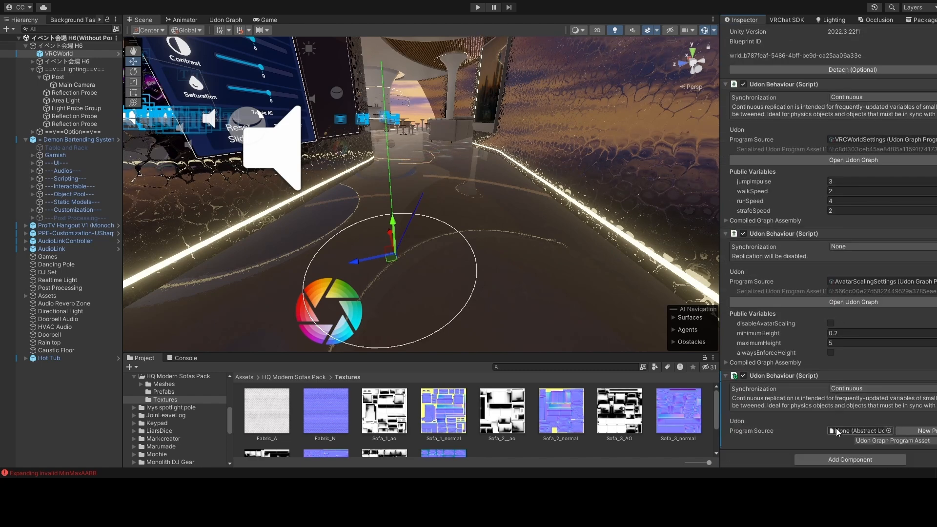
{"action": "scroll", "coordinate": [836, 428], "scroll_direction": "down", "scroll_amount": 1}
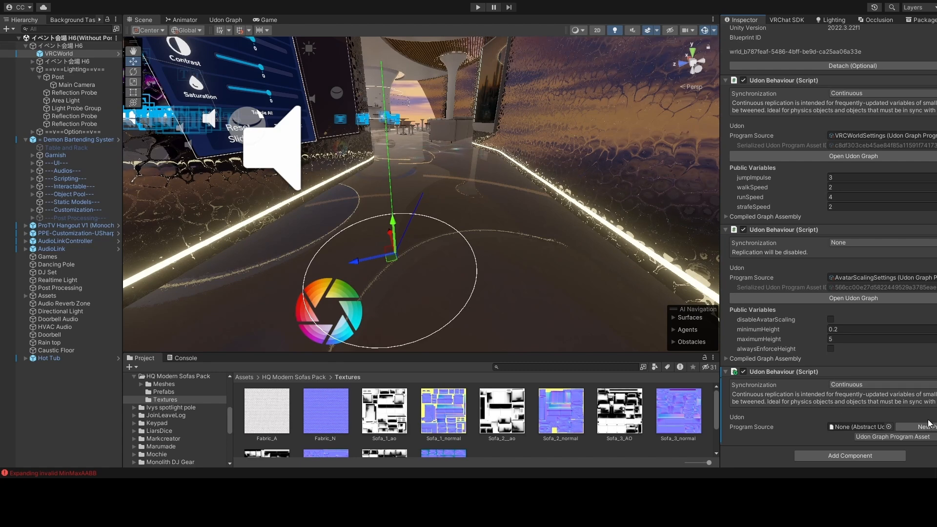
{"action": "left_click", "coordinate": [890, 425]}
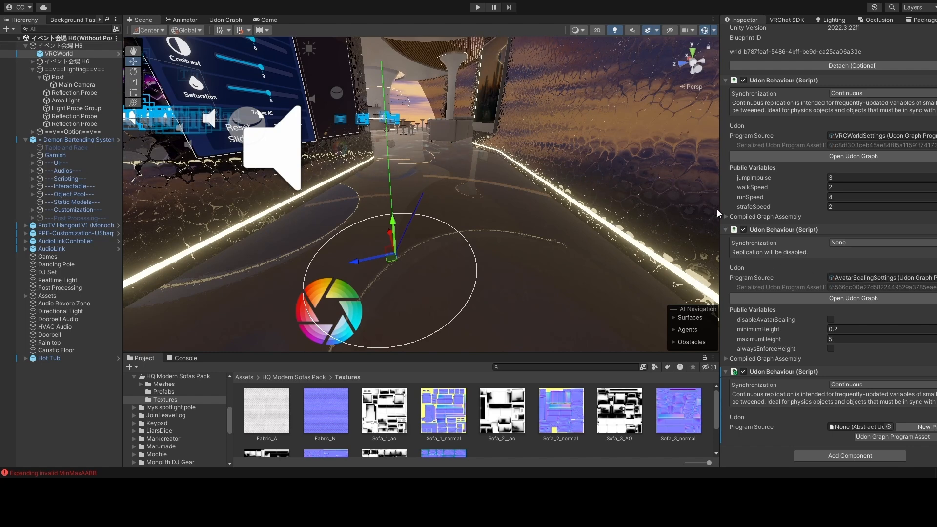
{"action": "left_click_drag", "start_coordinate": [721, 211], "coordinate": [693, 199]}
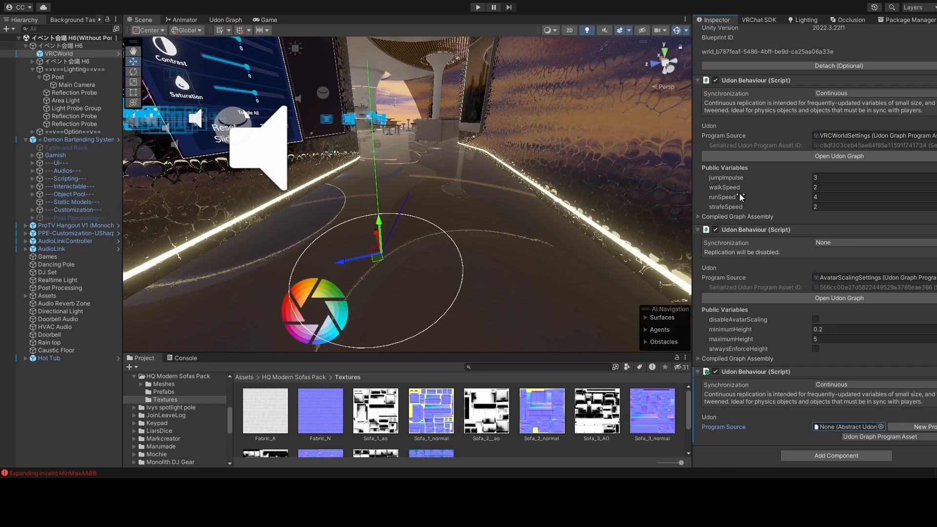
{"action": "left_click", "coordinate": [817, 177]}
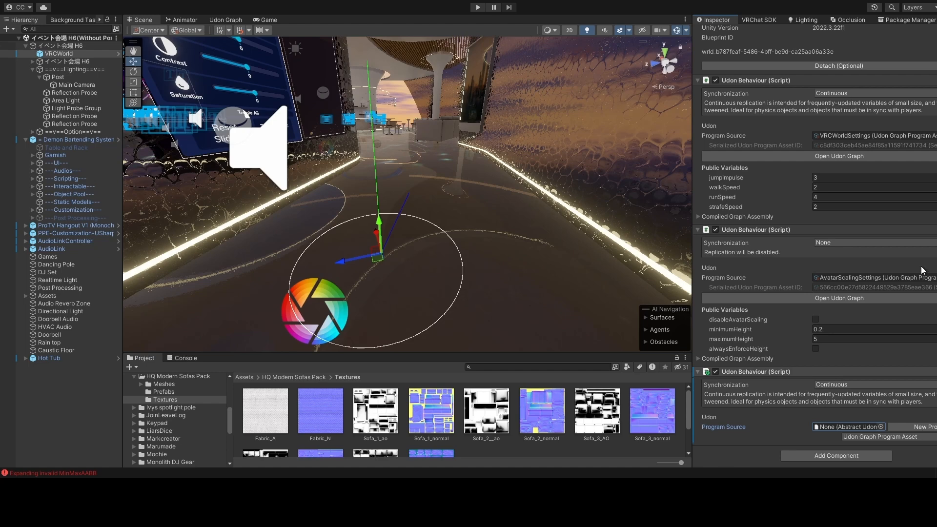
{"action": "key", "text": "ctrl+z"}
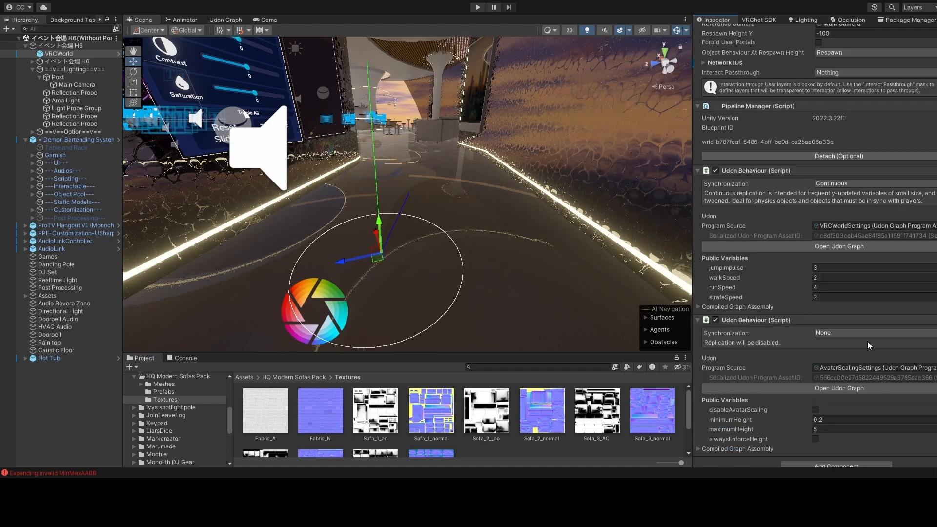
{"action": "scroll", "coordinate": [868, 341], "scroll_direction": "up", "scroll_amount": 5}
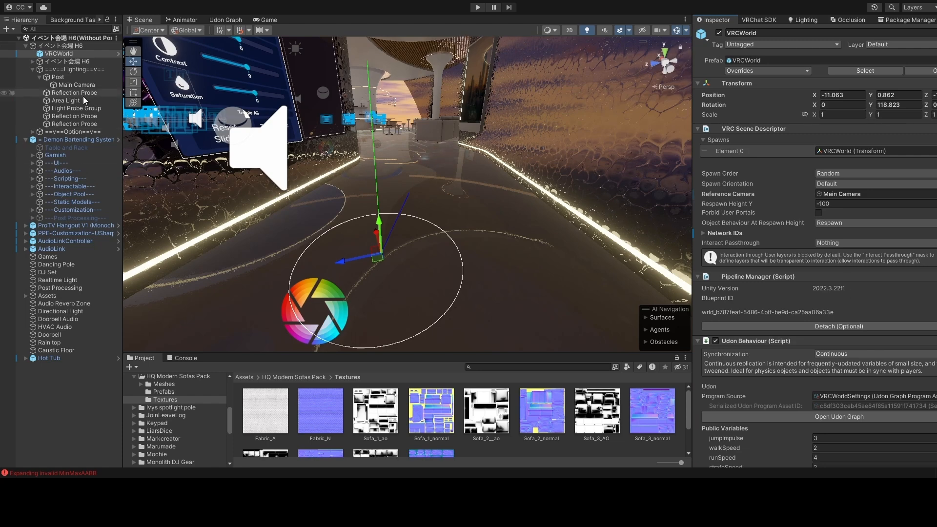
- Load The Sky Bar world info in the SDK Builder and auto-fix the texture-filtering validation warning
{"action": "left_click", "coordinate": [759, 19]}
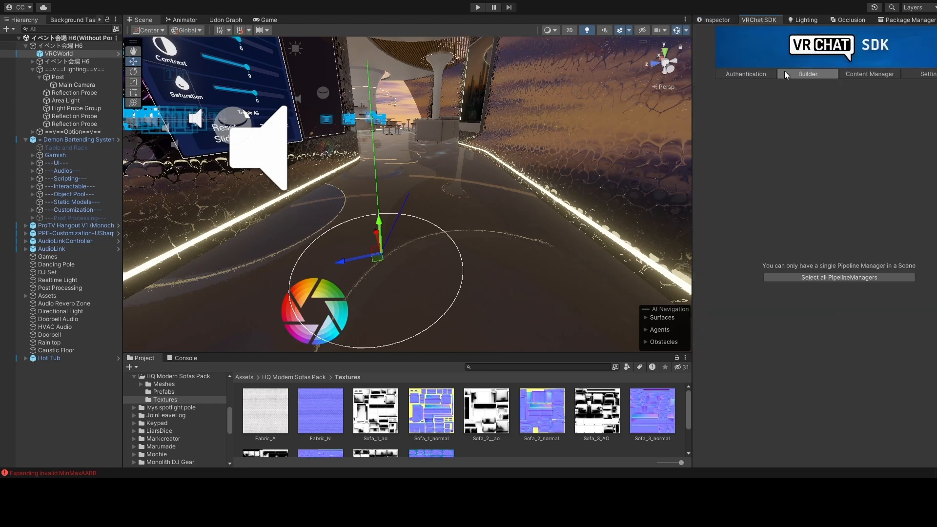
{"action": "left_click", "coordinate": [804, 74]}
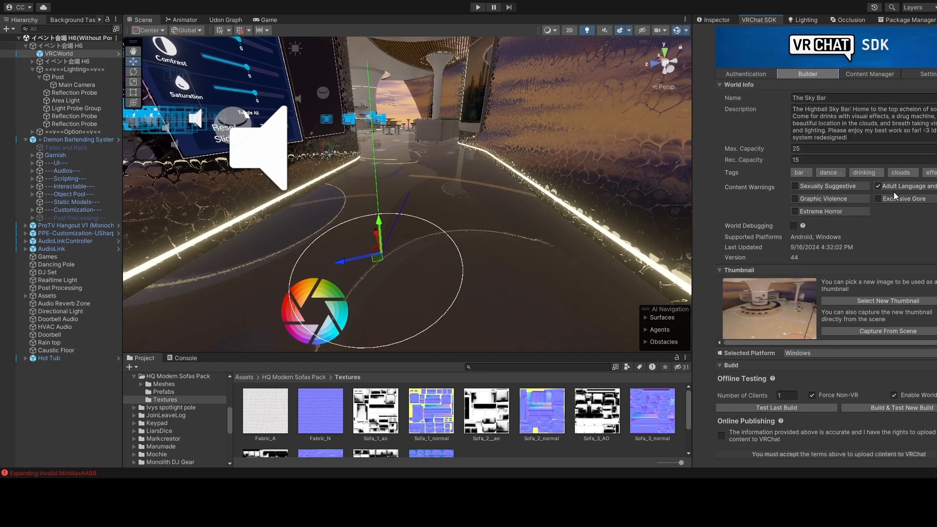
{"action": "scroll", "coordinate": [894, 192], "scroll_direction": "down", "scroll_amount": 3}
{"action": "left_click", "coordinate": [925, 308]}
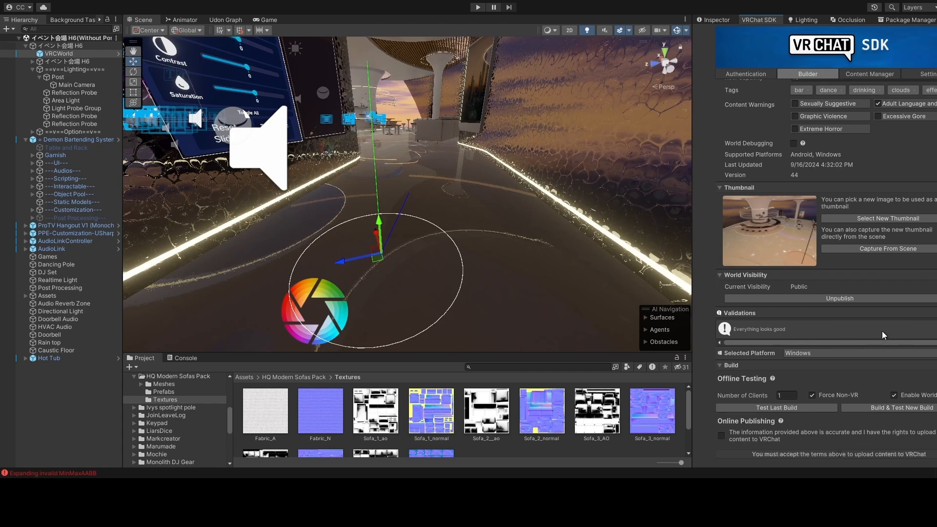
{"action": "scroll", "coordinate": [907, 254], "scroll_direction": "up", "scroll_amount": 3}
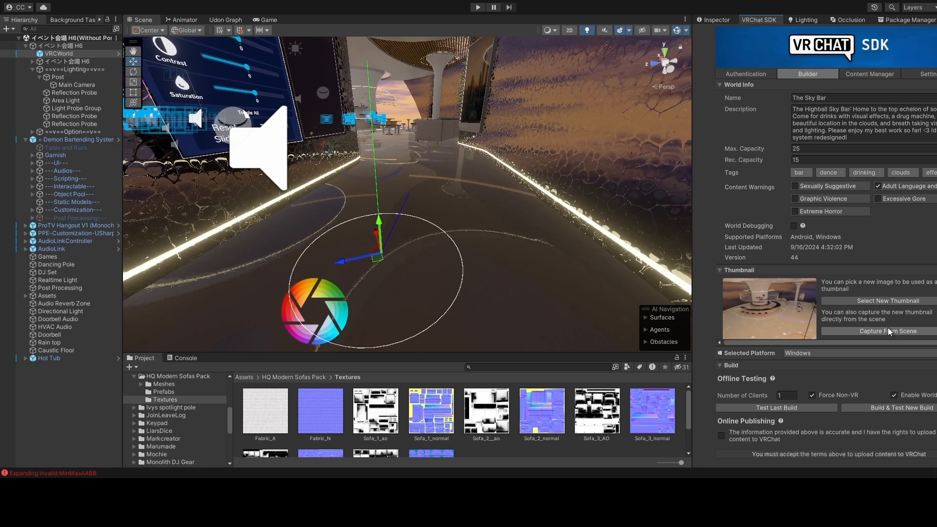
{"action": "scroll", "coordinate": [853, 204], "scroll_direction": "down", "scroll_amount": 3}
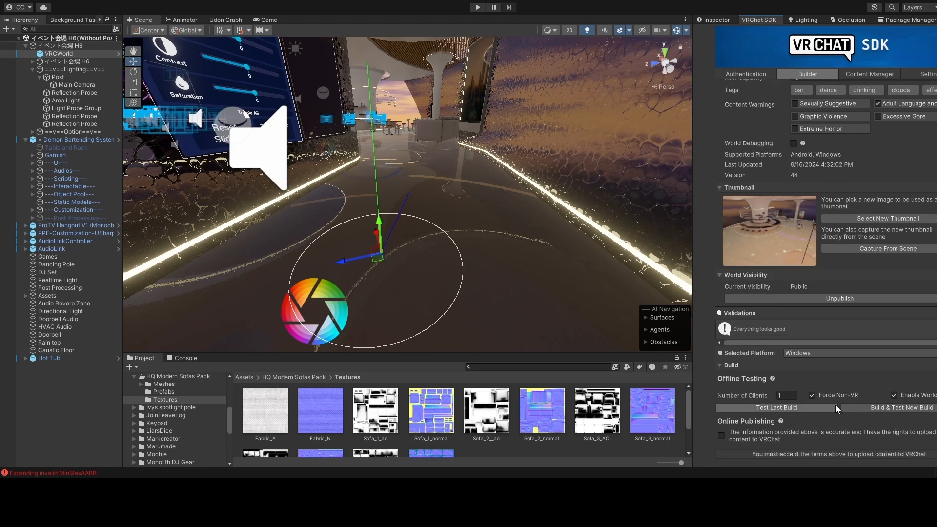